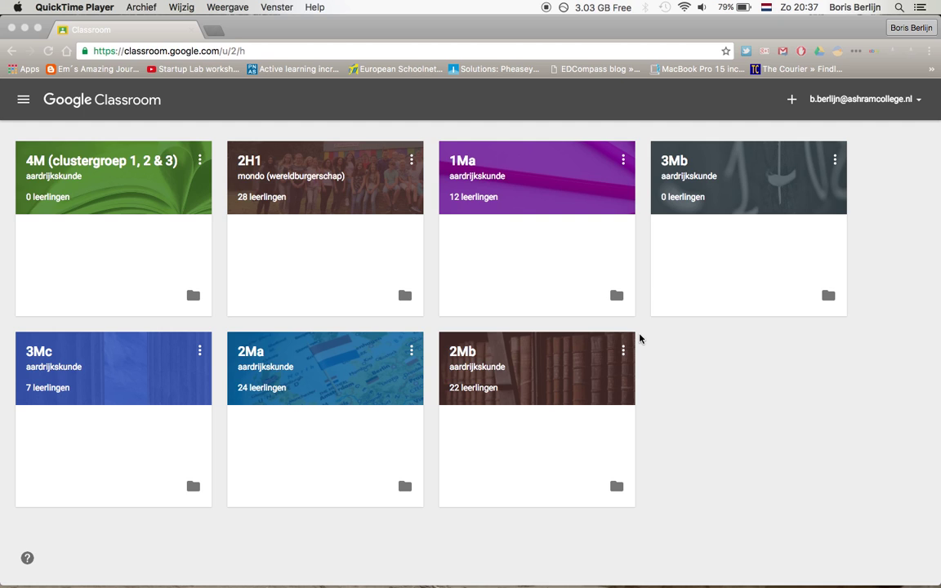
Open the 3Mb aardrijkskunde class and post the announcement "Morgen mobiele telefoon meenemen met camera!".
click(675, 175)
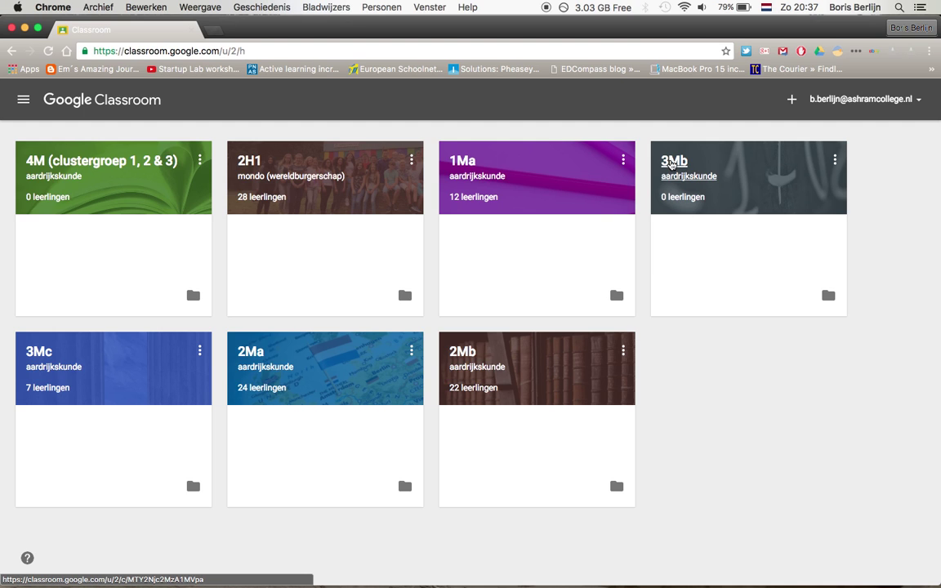
click(672, 164)
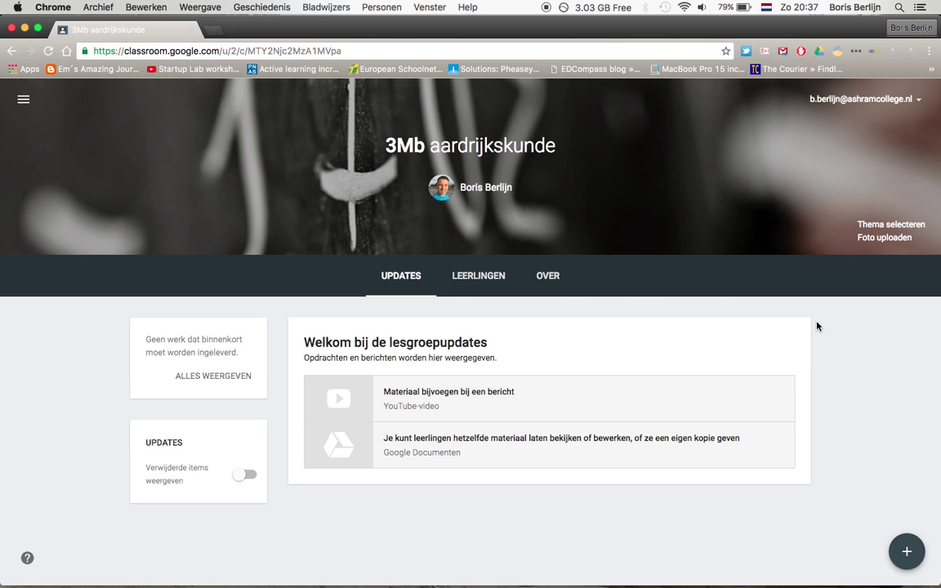
mouse_move(907, 552)
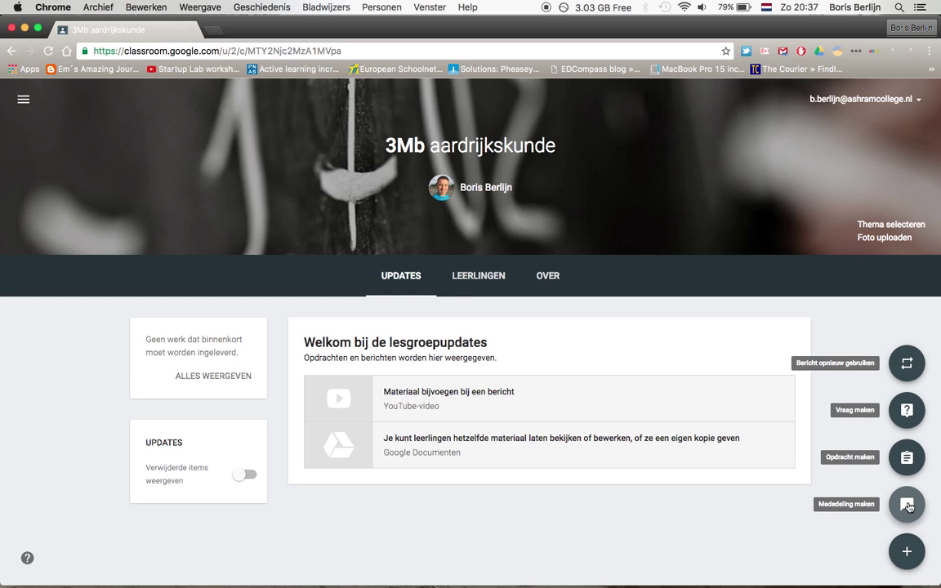
click(906, 505)
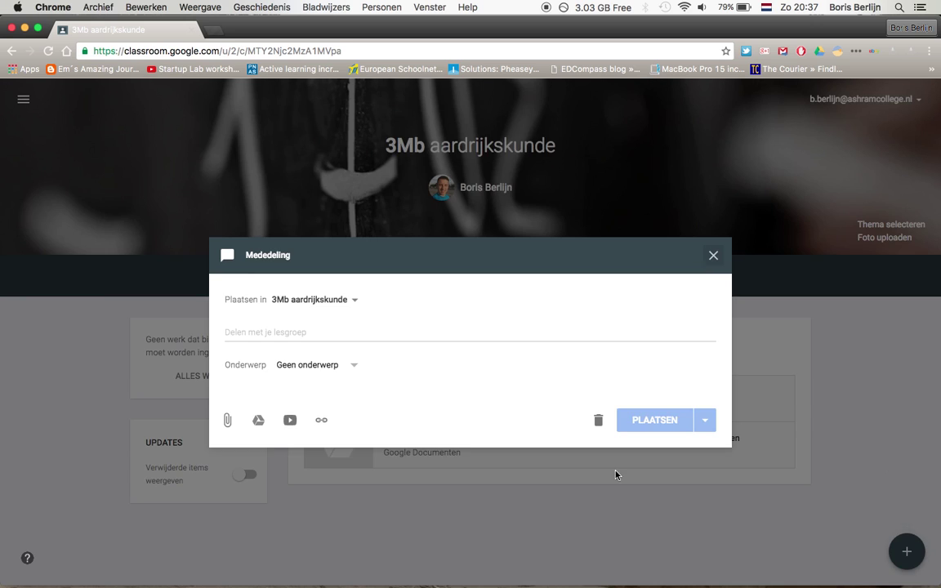
click(415, 333)
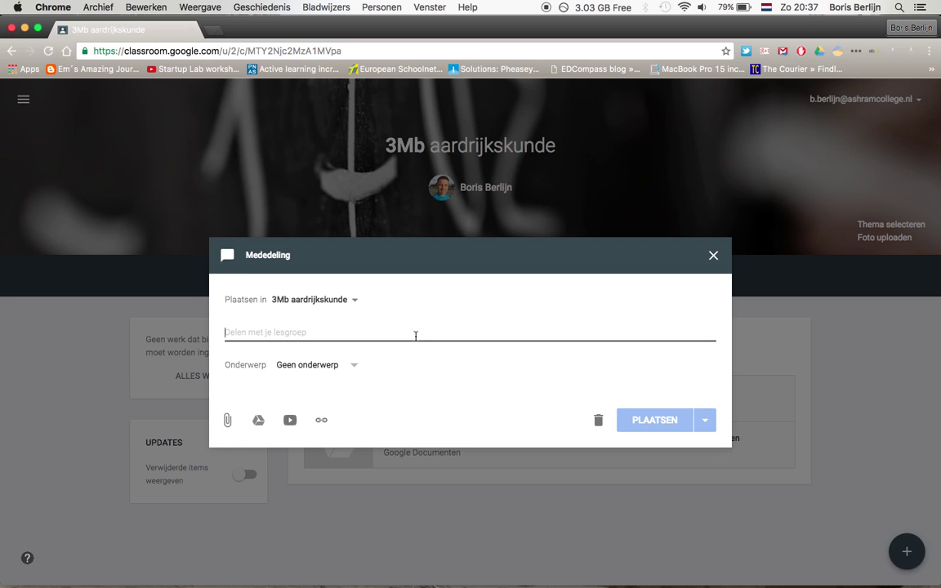
text(Morgen)
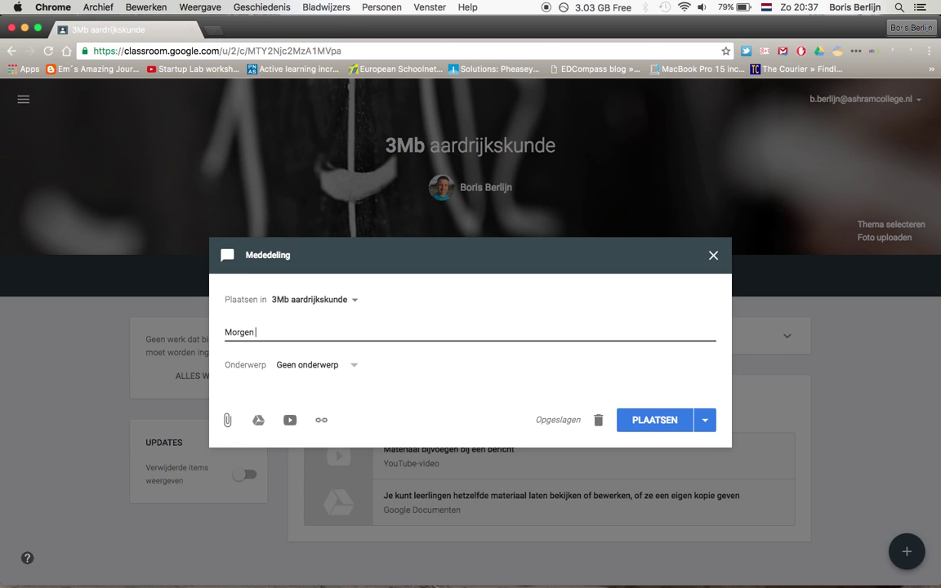
text( mobiele te)
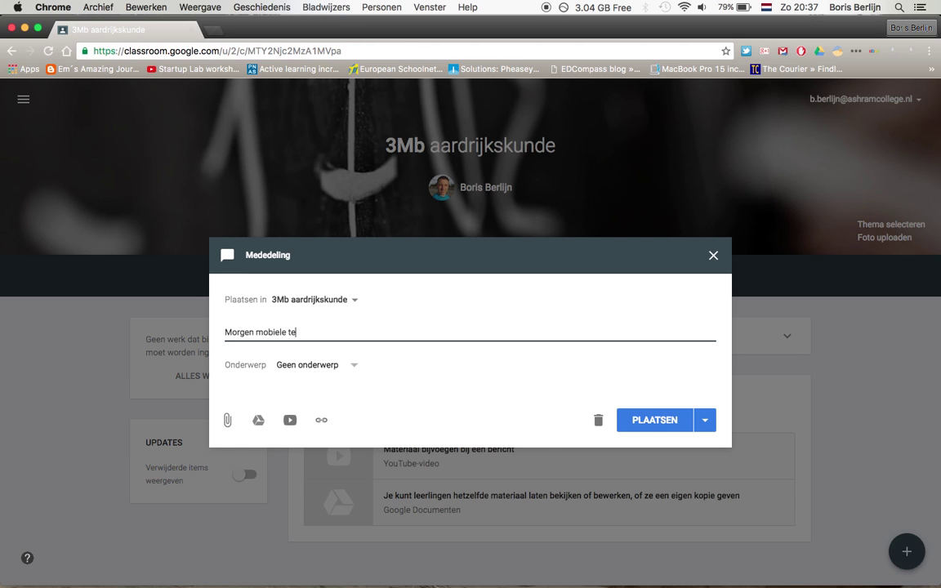
text(lefoon meenemen met camer)
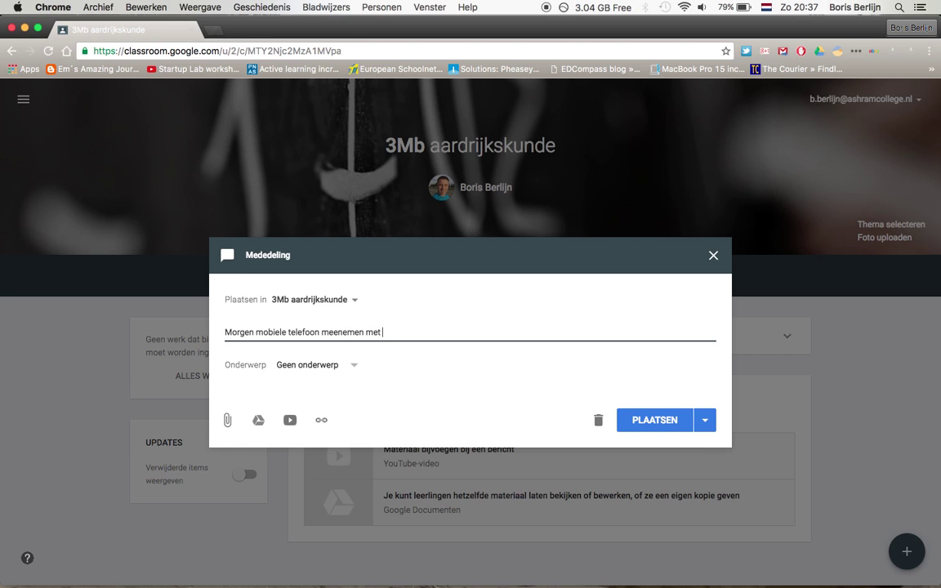
text(a!)
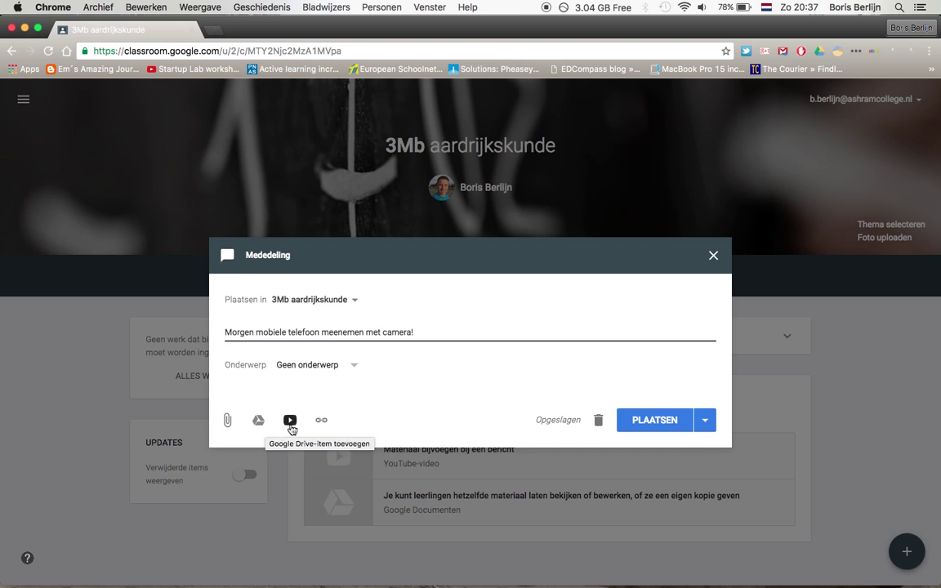
click(636, 420)
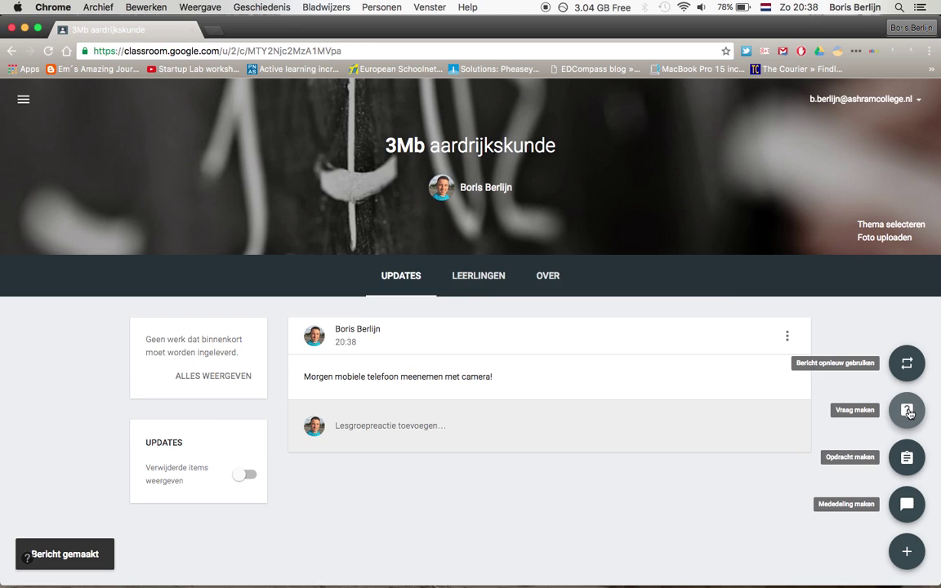
Create a question for the class with the text "Wat heb jij vorig jaar geleerd bij aardrijkskunde?".
click(907, 410)
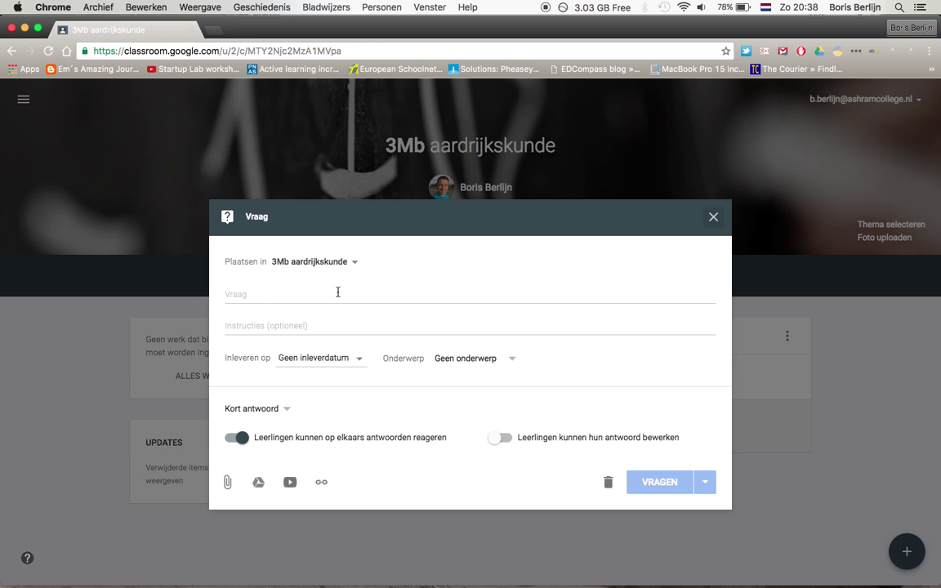
click(288, 292)
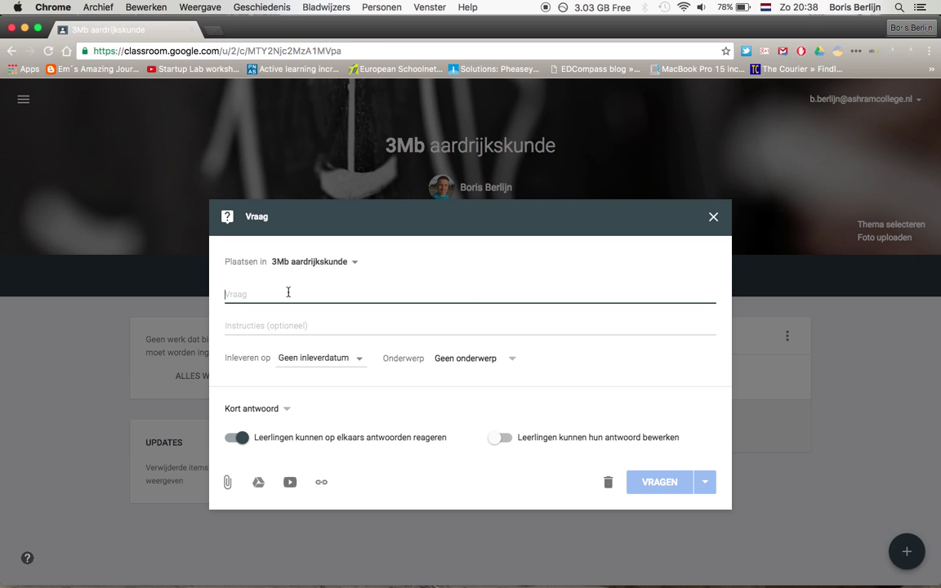
text(Wat heb )
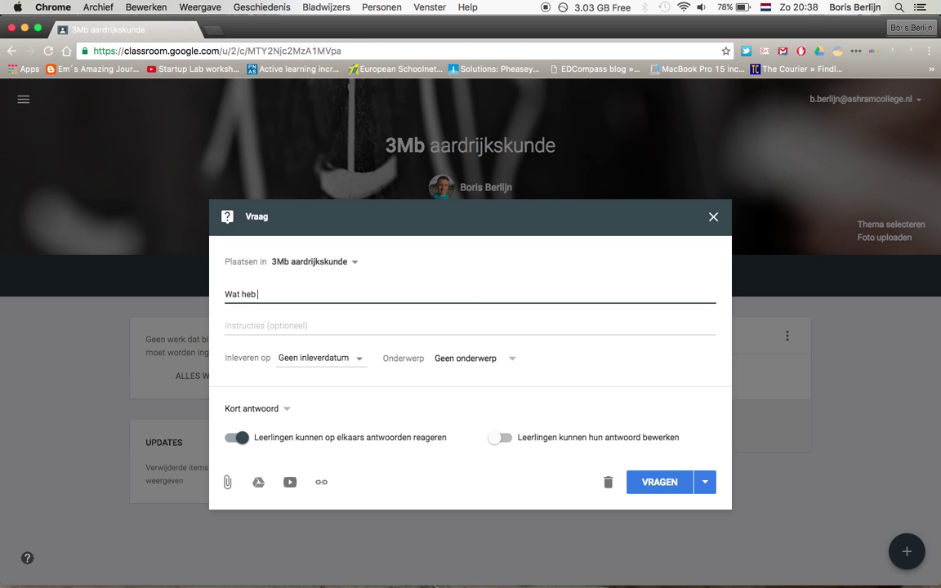
text(jij vorig jaar geleerd bij)
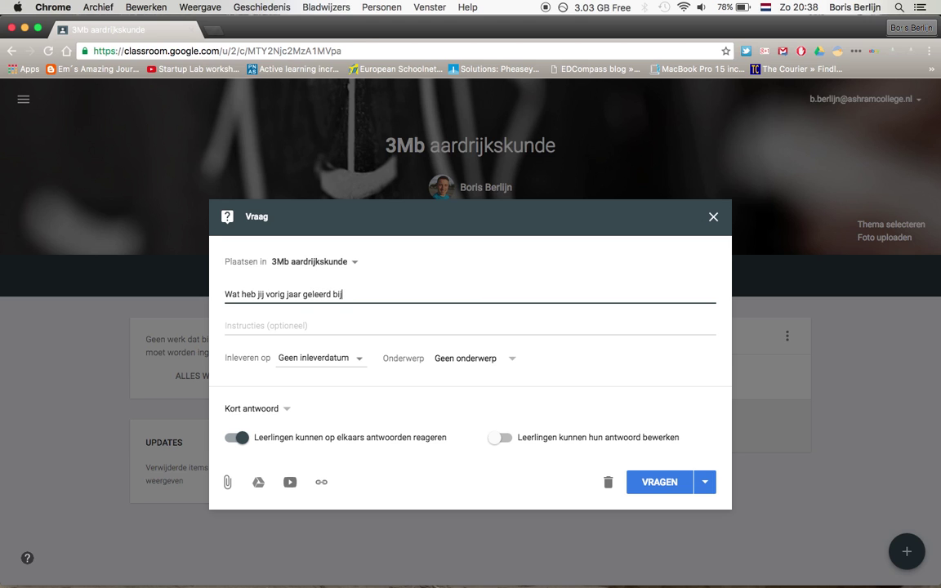
text( aardrijkskunde?)
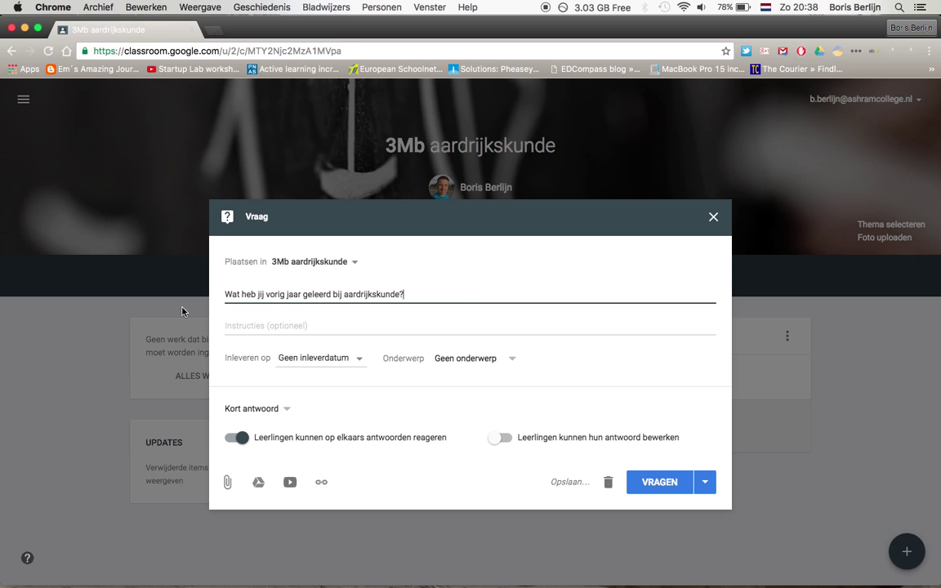
Add two instruction lines: "Denk aan de docent van vorig jaar?" and "Wat heb je onthouden en vond jij het leukst van aardrijkskunde?".
click(258, 328)
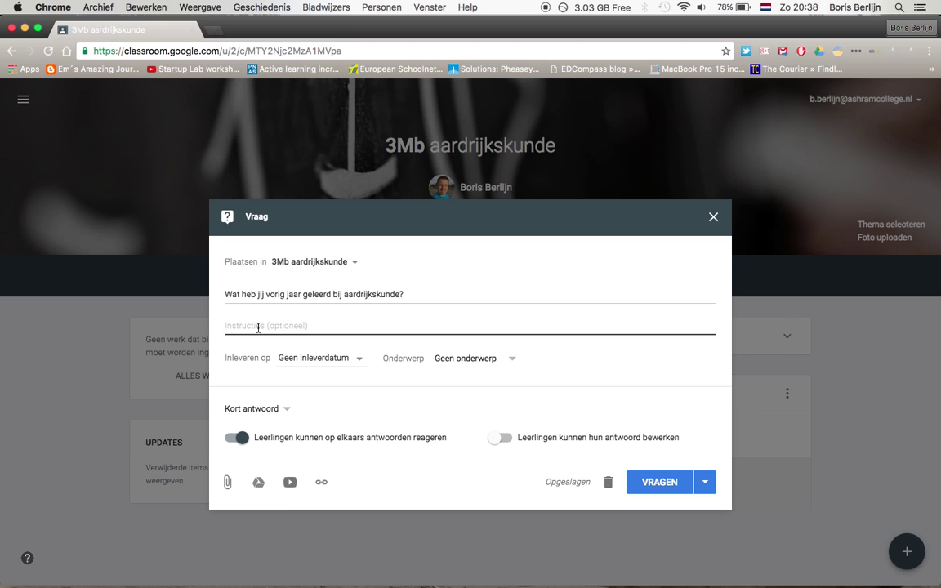
text(Denk aan de )
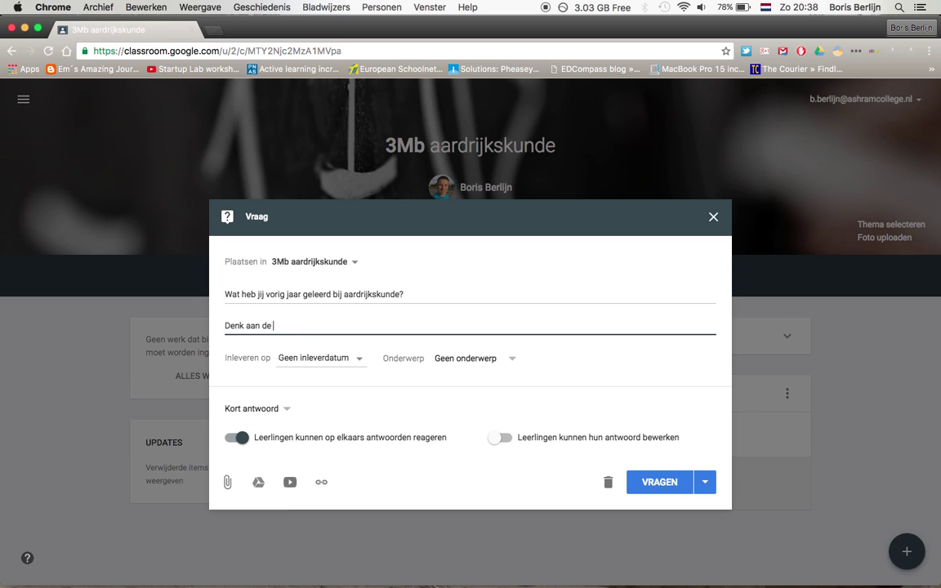
text(oocent van vorig jaar?)
key(Return)
text(W)
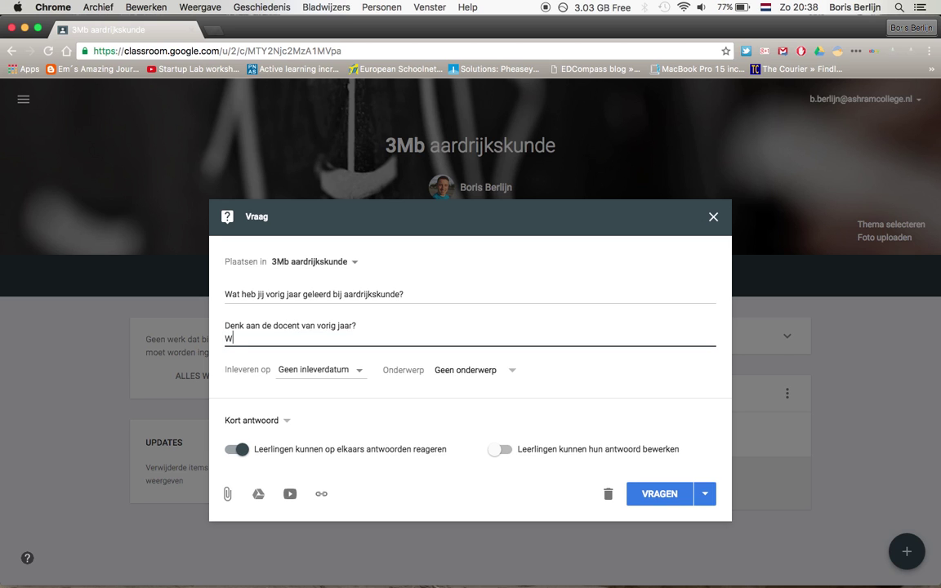
text(at heb je onthouden en vond jij)
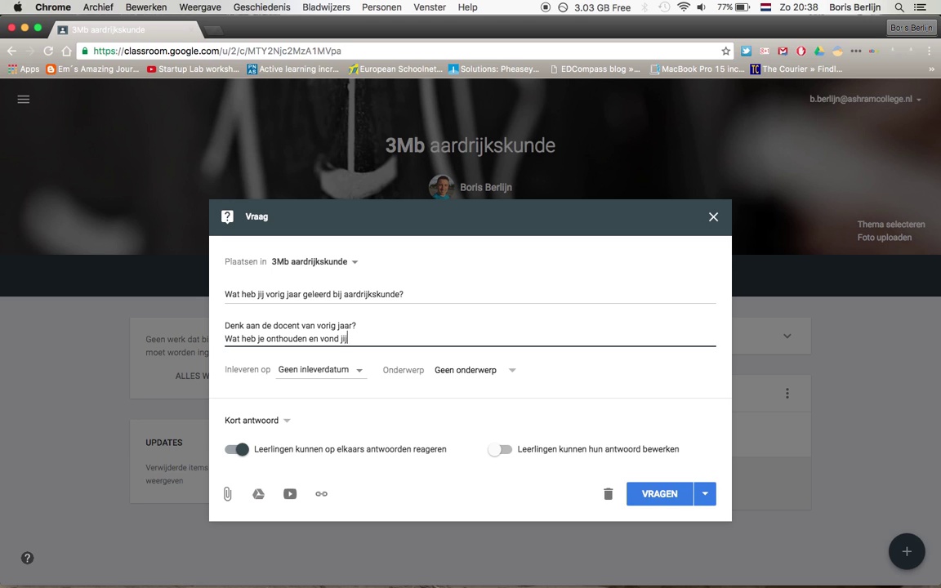
text( het leukst van aardrijkskunde?)
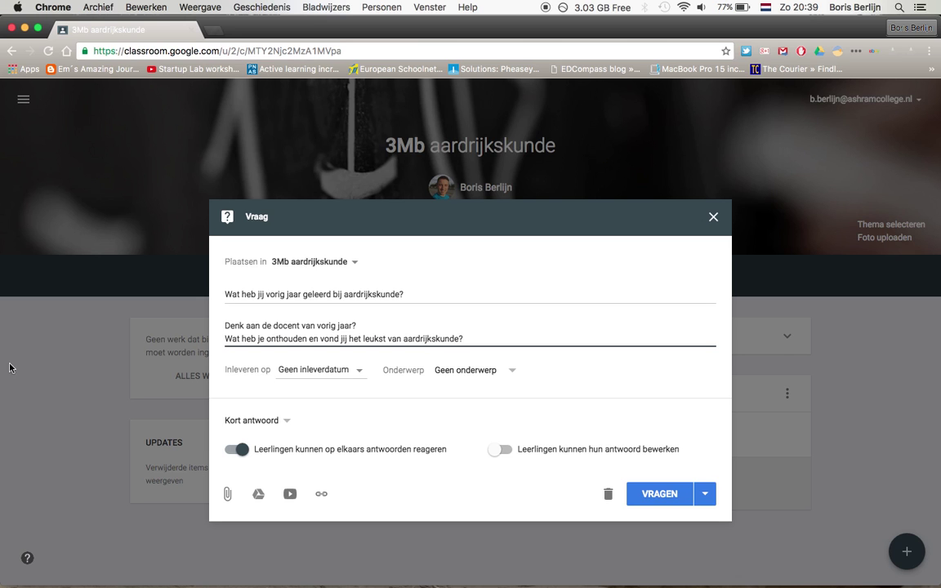
Set the question's due date to 5 sep. 2016 at 10:15 and post it to the class.
click(291, 372)
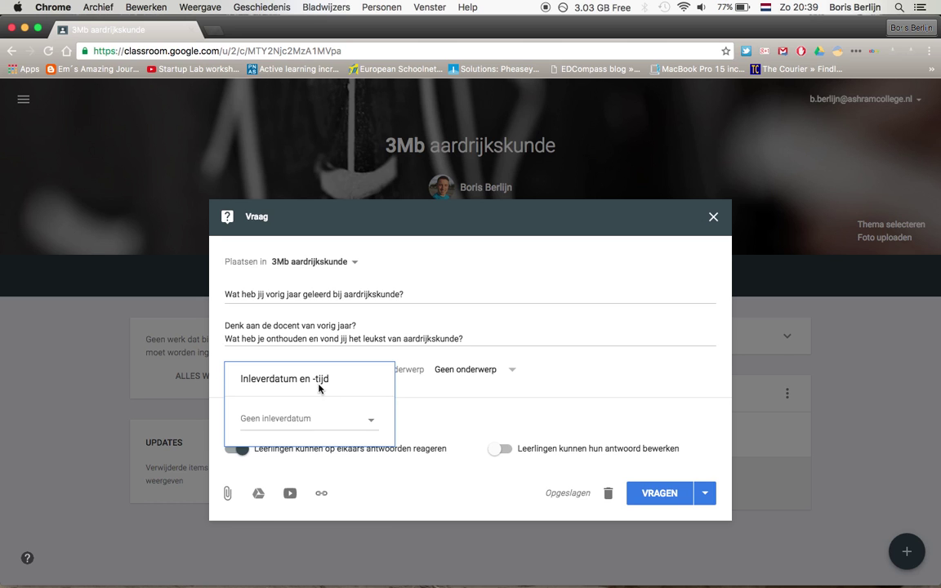
click(325, 422)
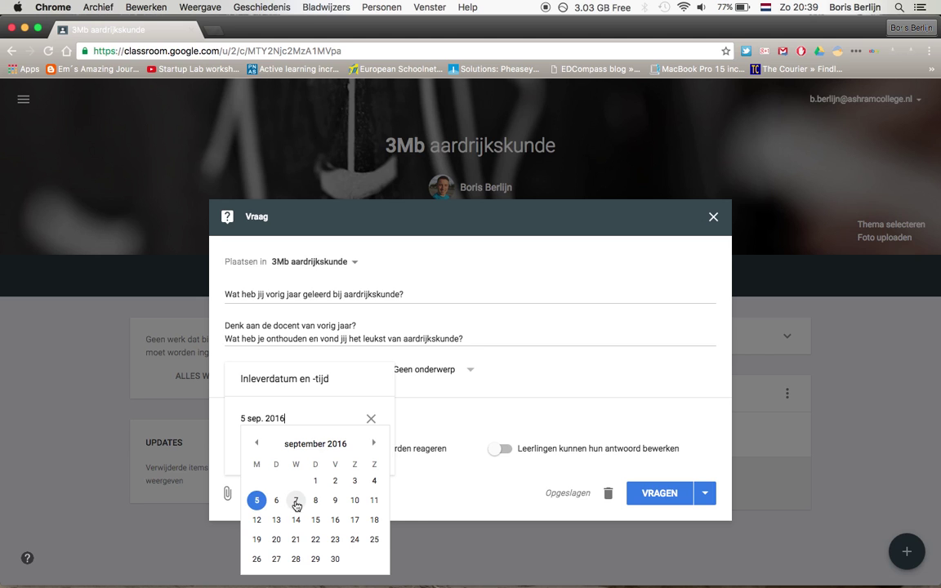
click(257, 501)
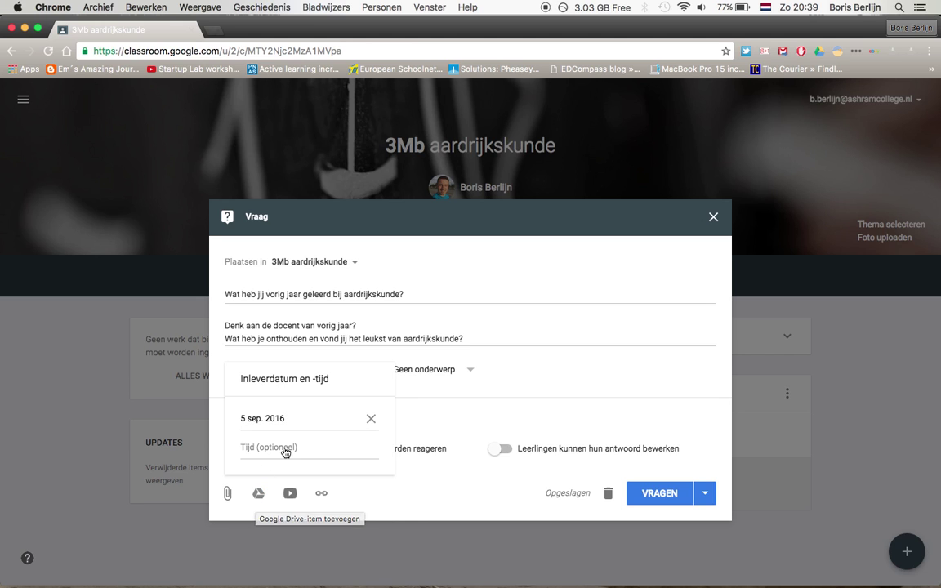
click(285, 448)
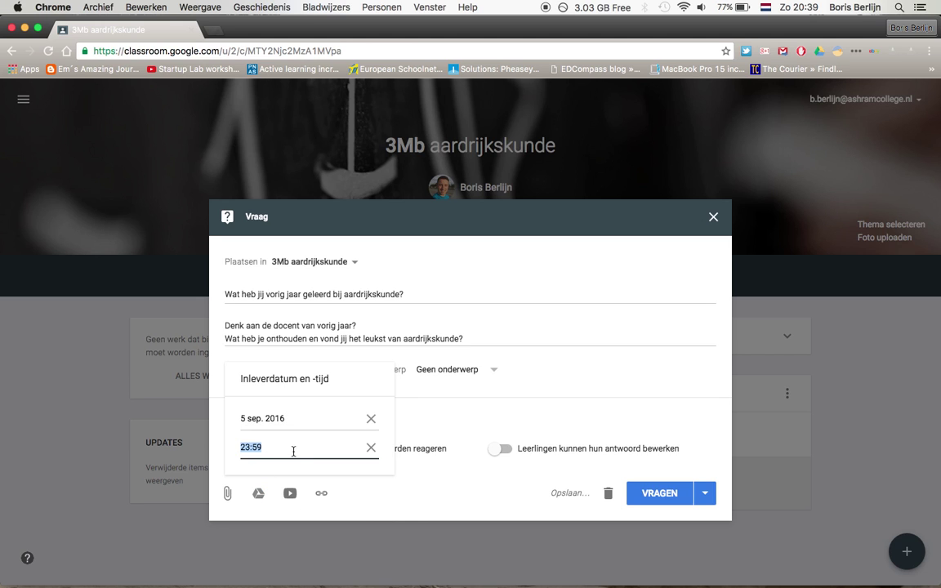
text(10:15)
click(445, 492)
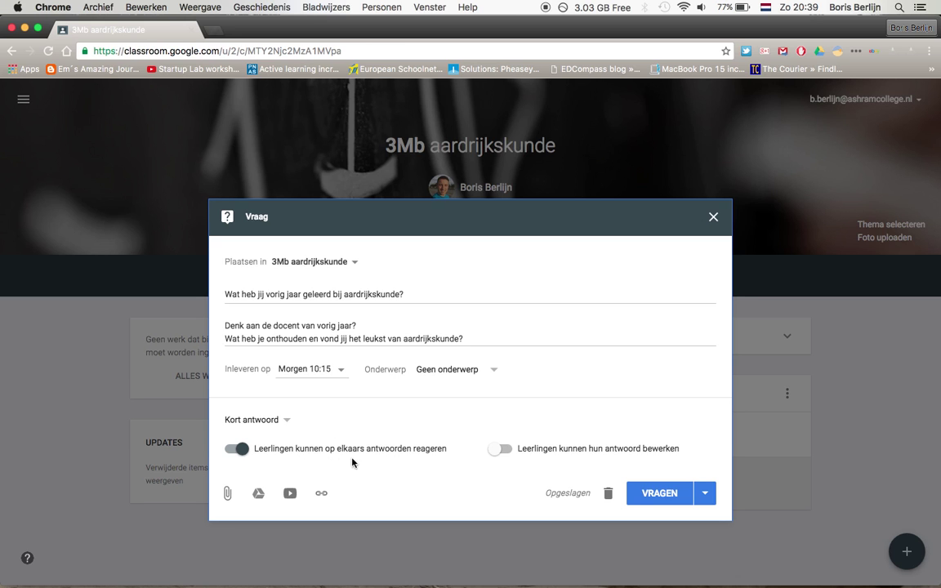
click(653, 495)
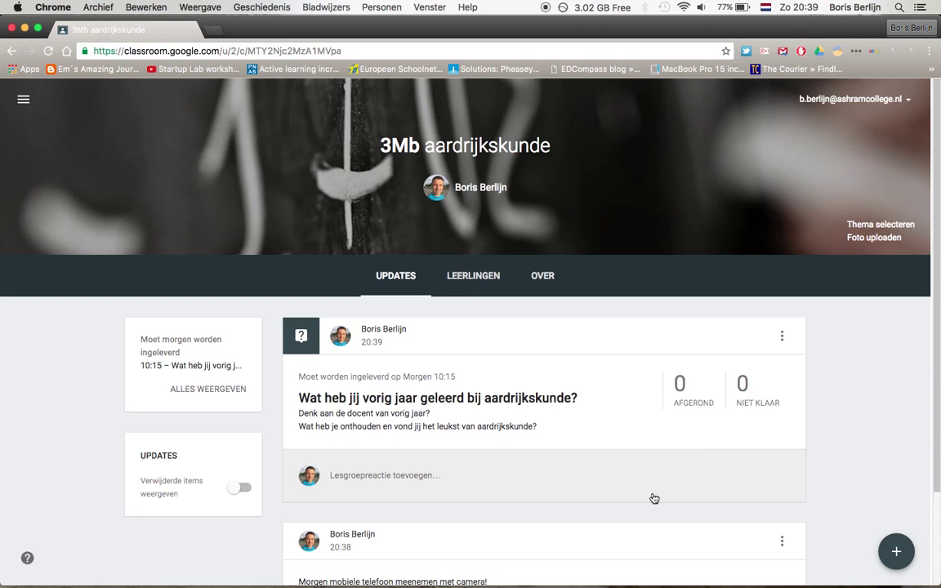
Create another question for the class titled "bla bla" with the instructions "bla bla bla".
mouse_move(891, 550)
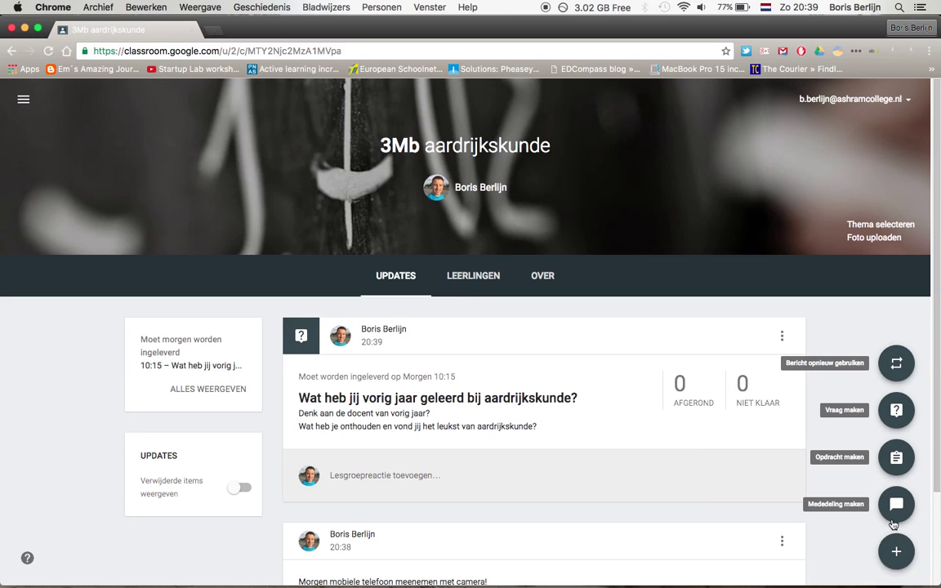
click(893, 413)
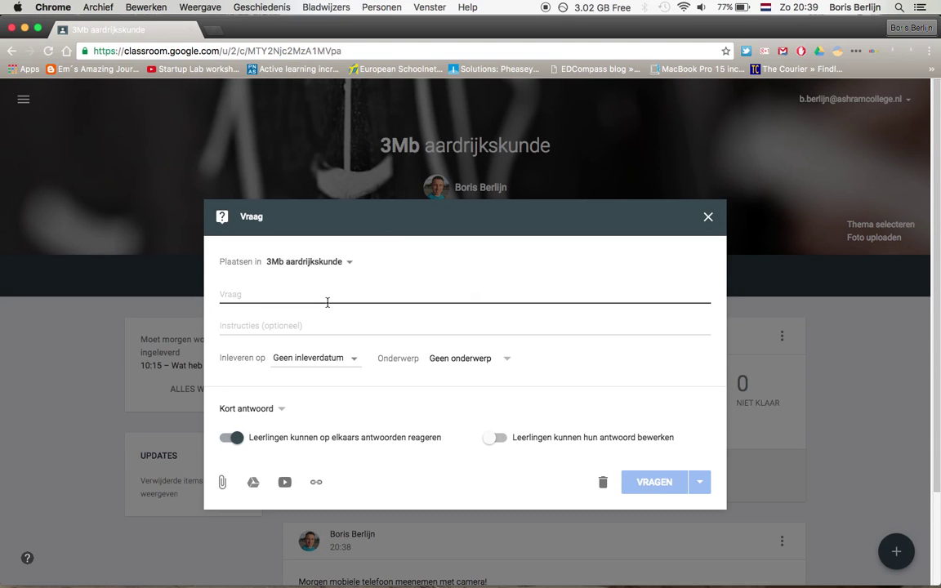
text(bla bla)
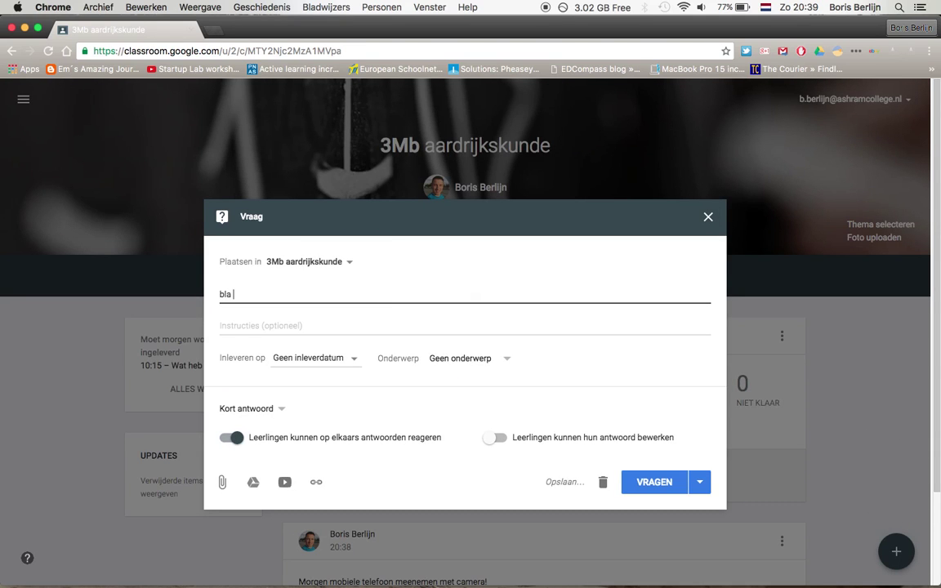
click(313, 322)
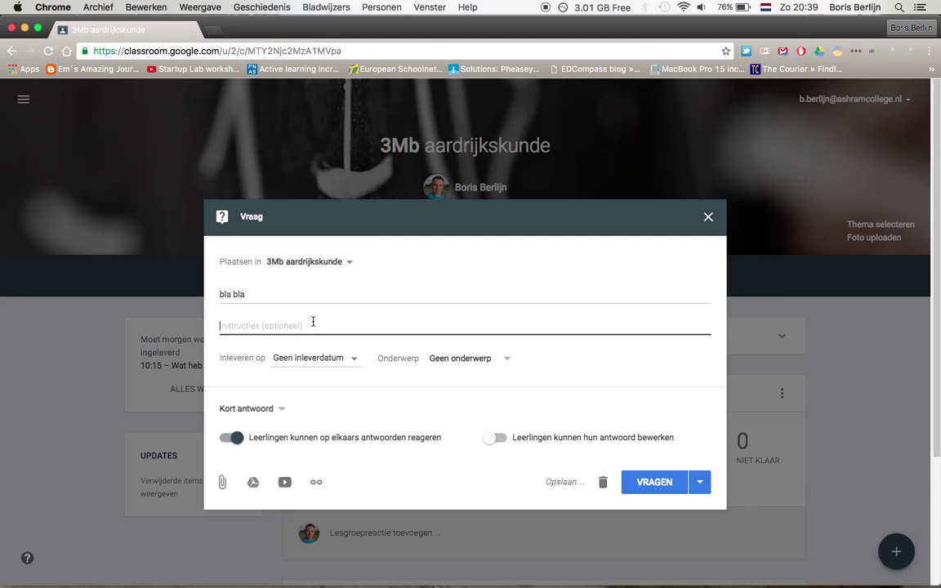
text(bla bla bla)
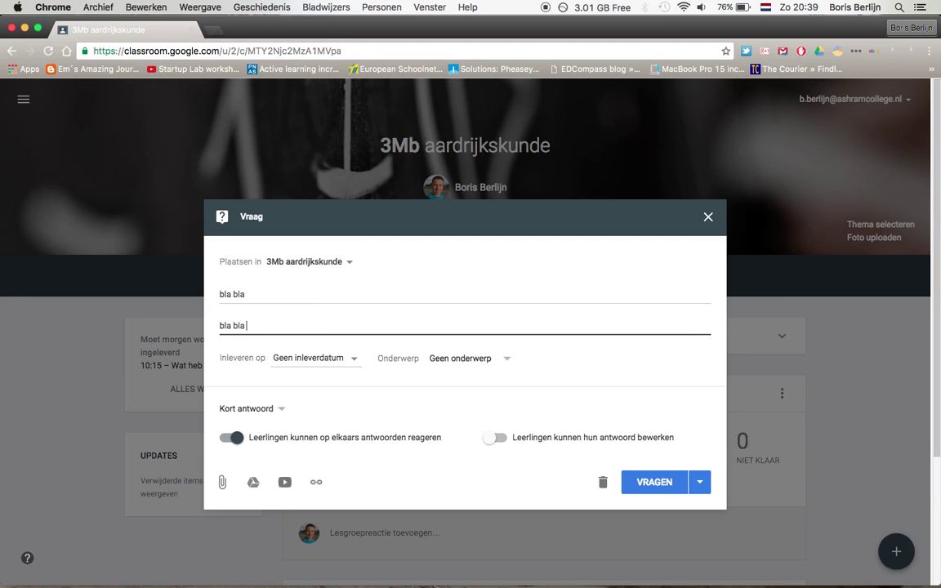
Set the due date of the "bla bla" question to 5 sep. 2016 at 10:15.
click(330, 362)
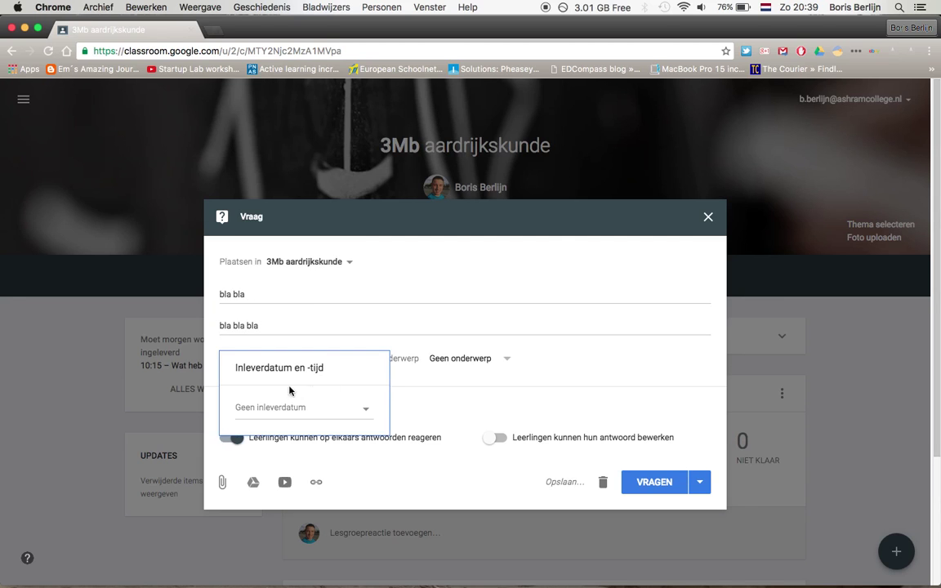
click(273, 415)
click(254, 495)
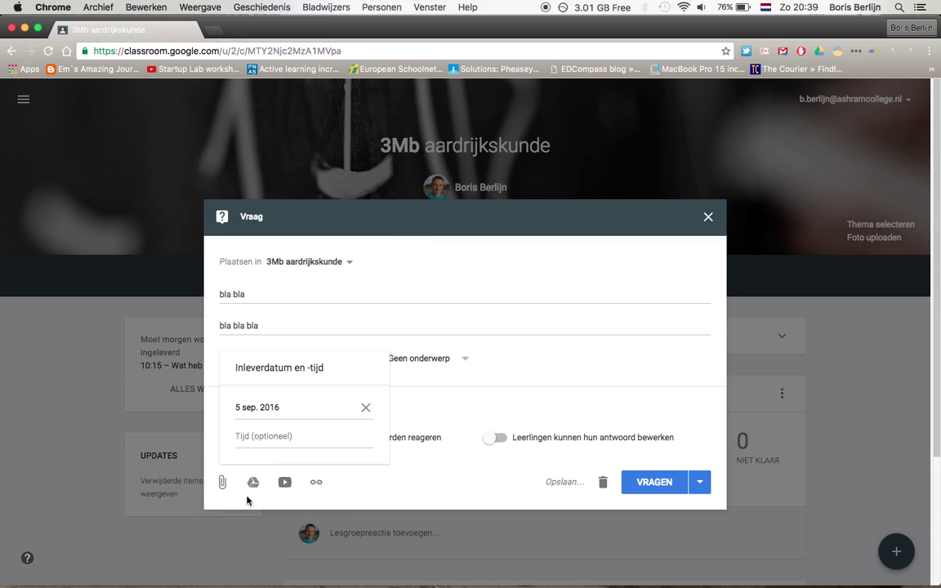
click(284, 444)
text(10:15)
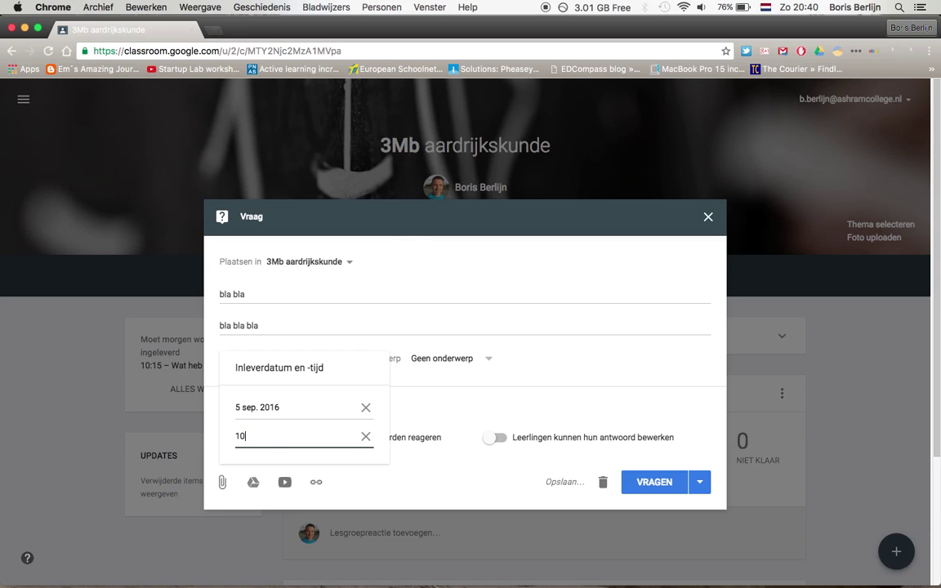
click(407, 467)
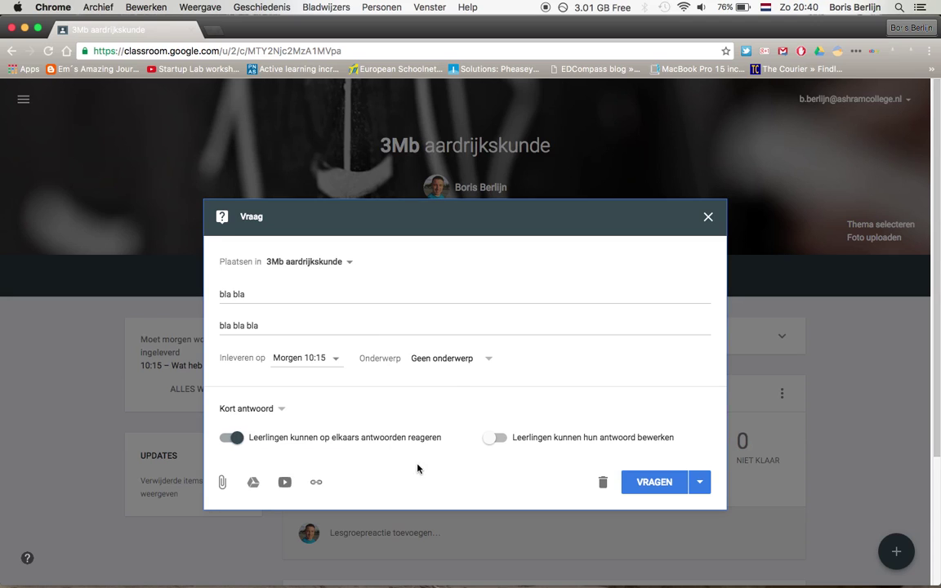
Schedule the "bla bla" question to be posted on 5 sep. 2016 at 9:30.
click(700, 486)
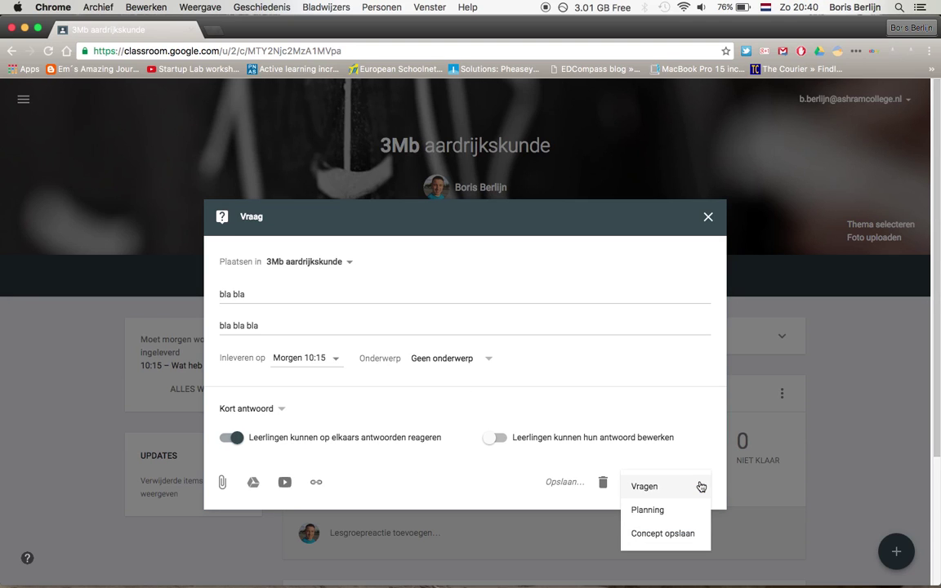
click(657, 512)
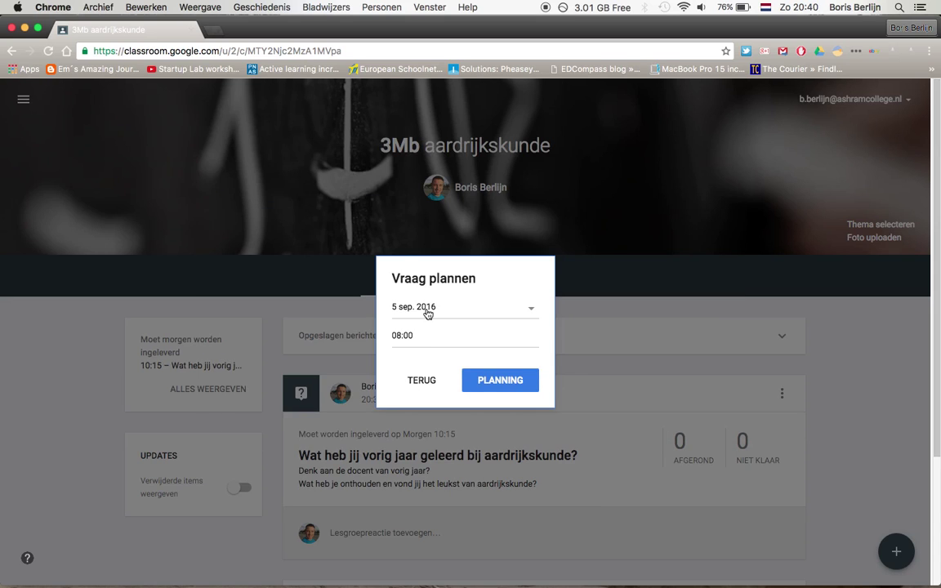
click(417, 337)
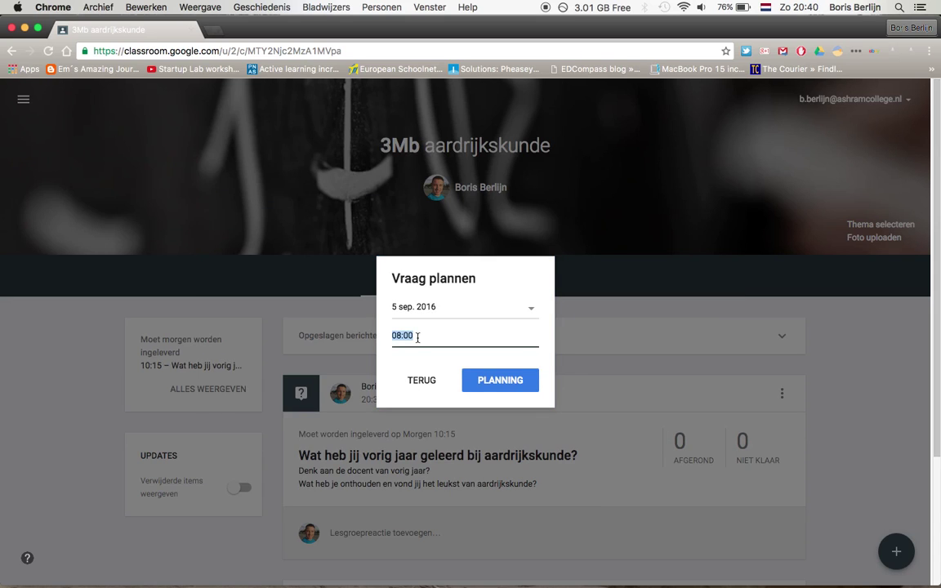
key(BackSpace)
text(9:30)
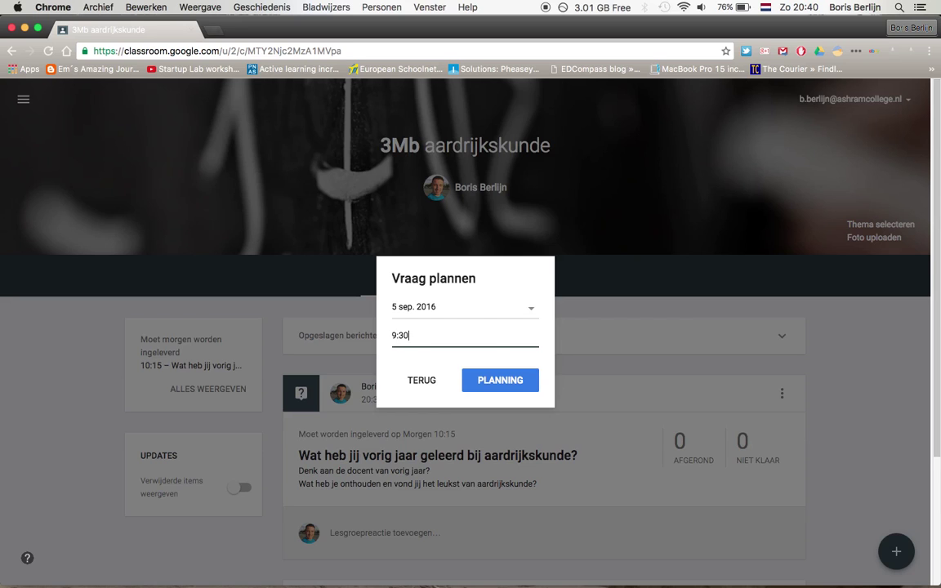
click(502, 381)
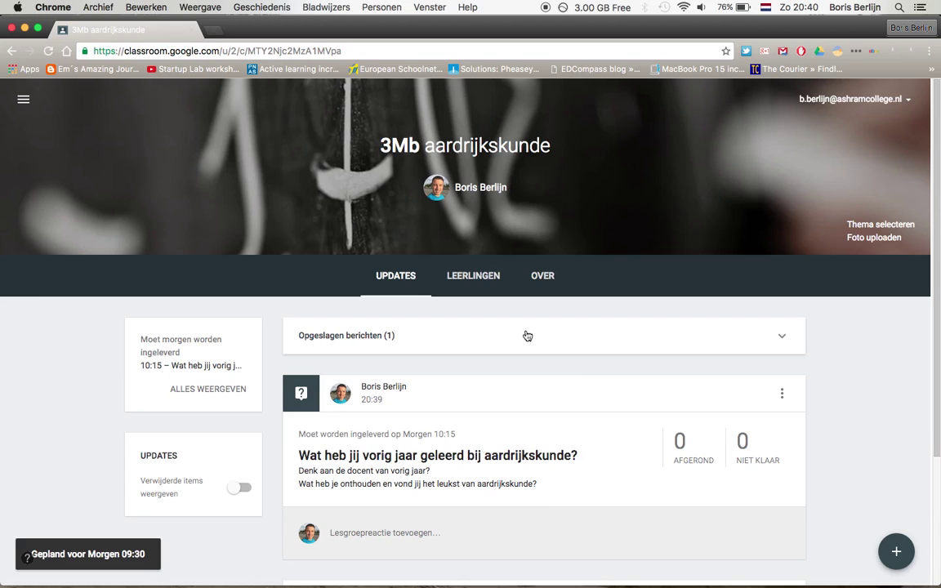
Create an assignment for the class titled "bla bla bla" with the instructions "bla bla bla".
mouse_move(898, 552)
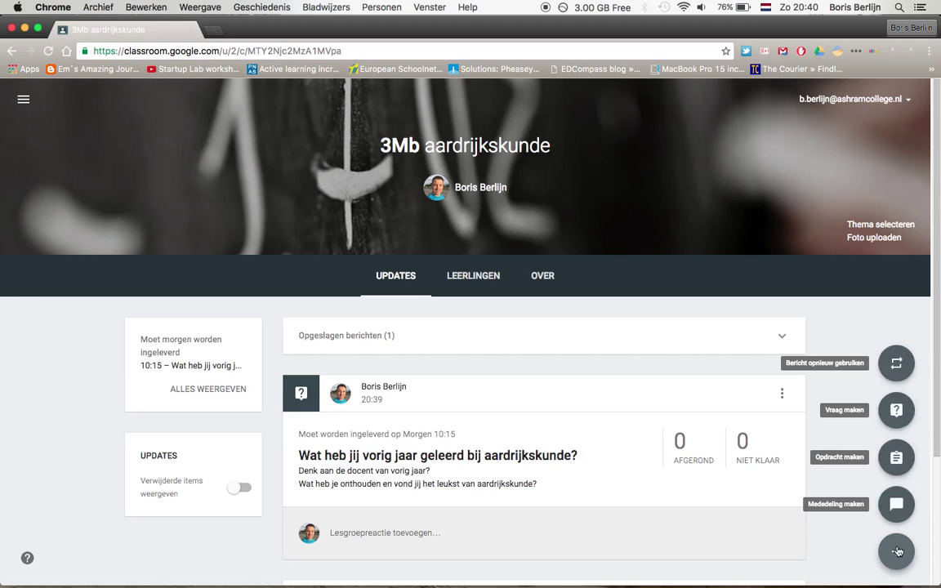
click(898, 457)
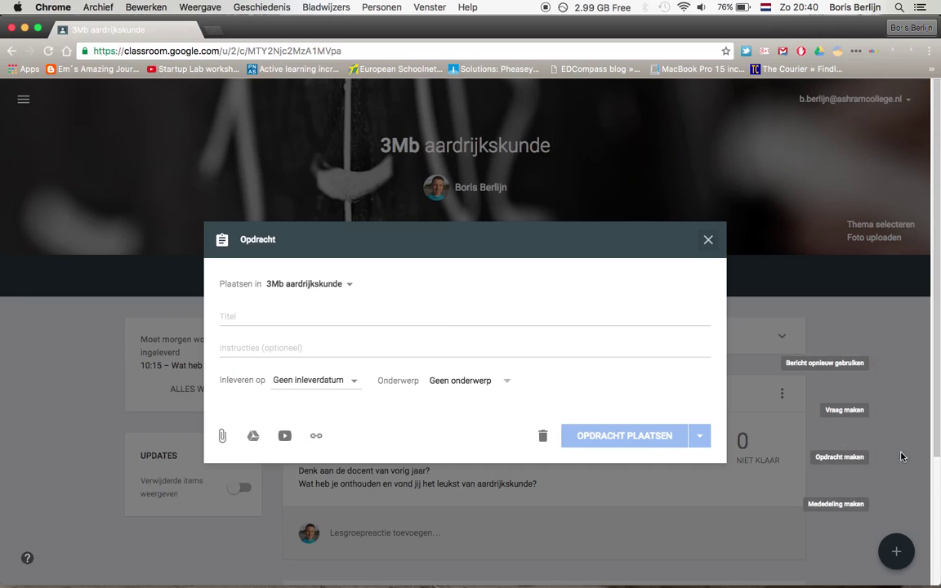
click(346, 312)
text(bla)
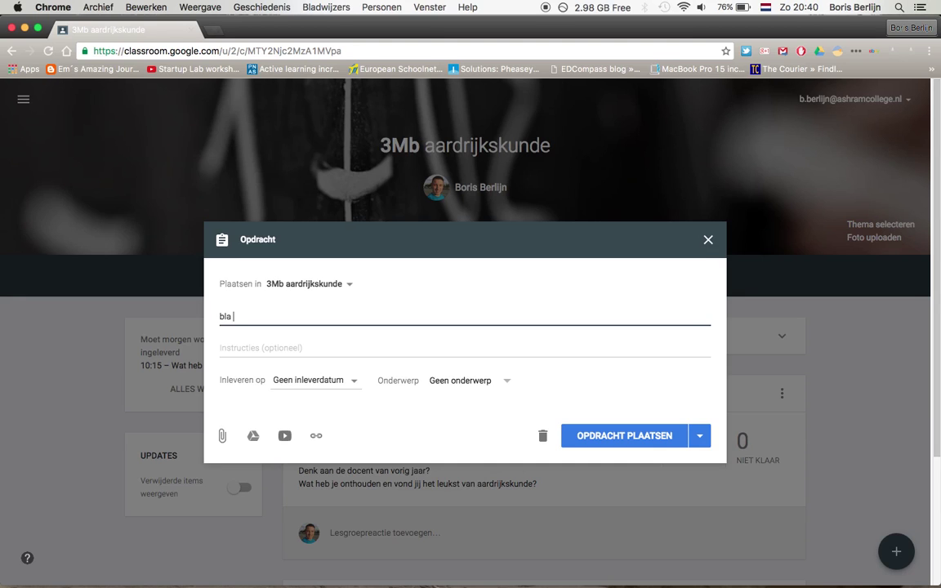
text( bla bla)
click(254, 348)
text(bla)
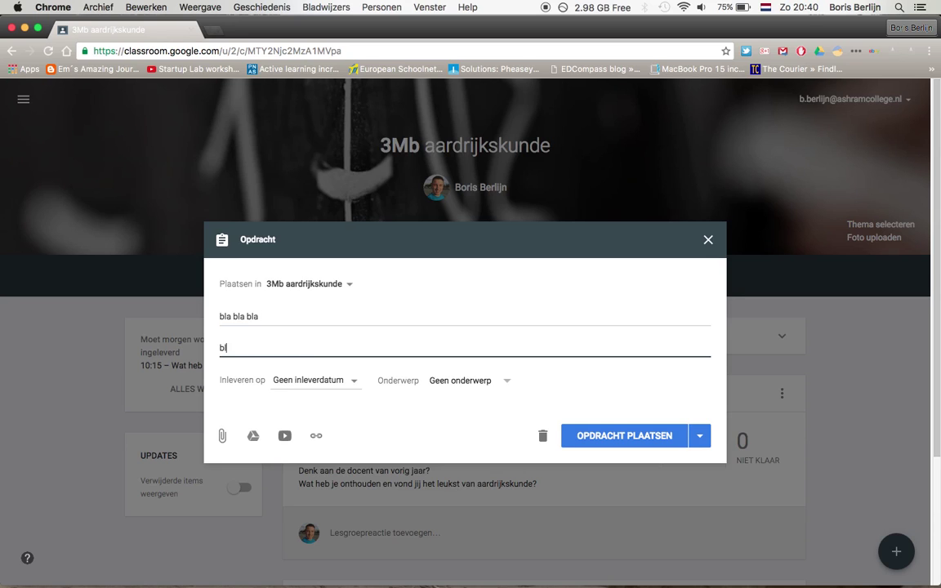
text( bla bla)
Set the assignment's due date to 20 sep. 2016 at 23:59.
click(310, 381)
click(262, 433)
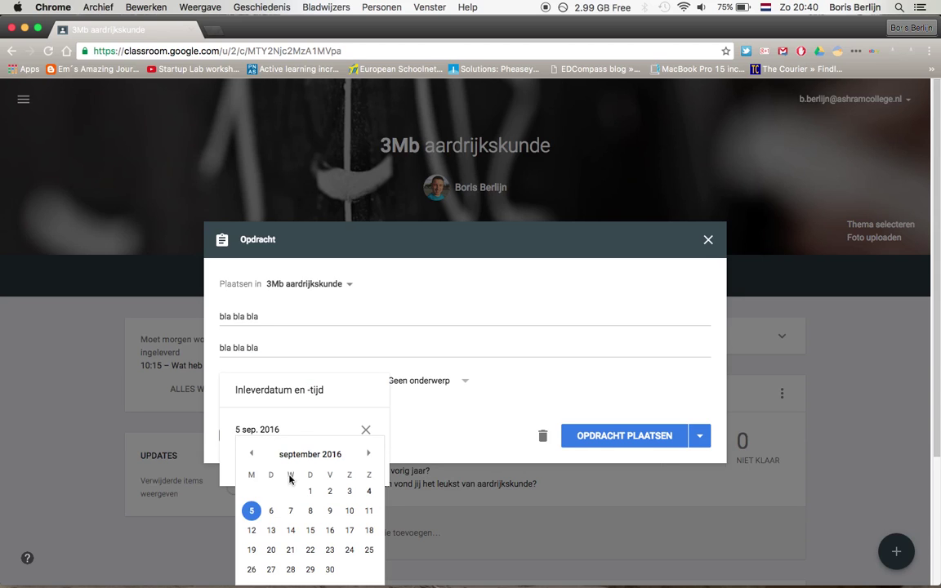
click(270, 551)
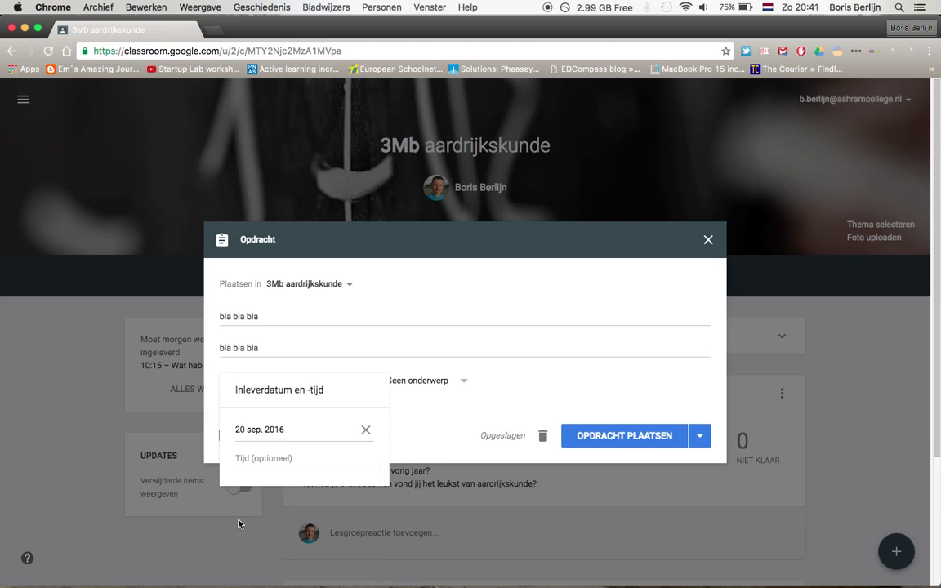
click(271, 454)
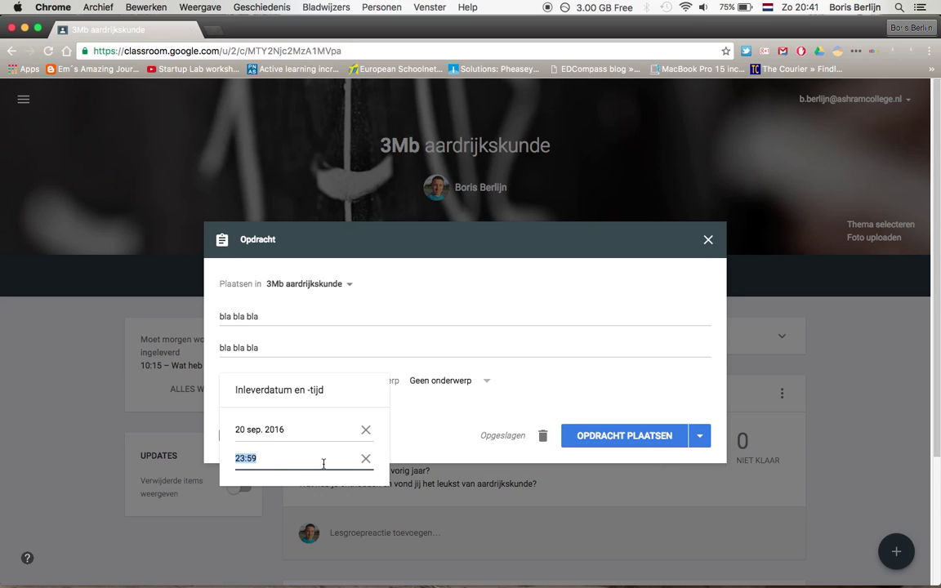
click(412, 437)
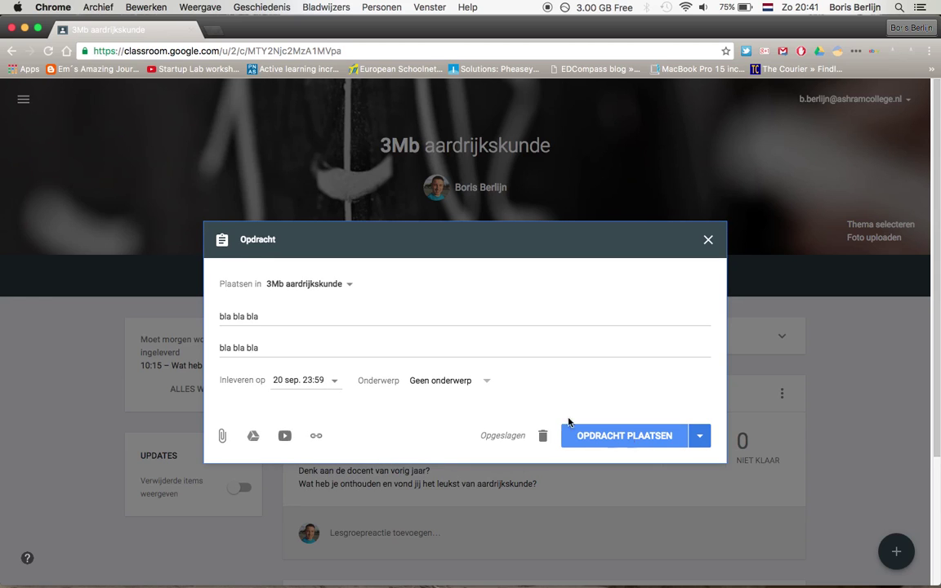
Search YouTube for "koe", attach the video "Koe Ria krijgt drieling" to the assignment and post it to the class.
click(285, 439)
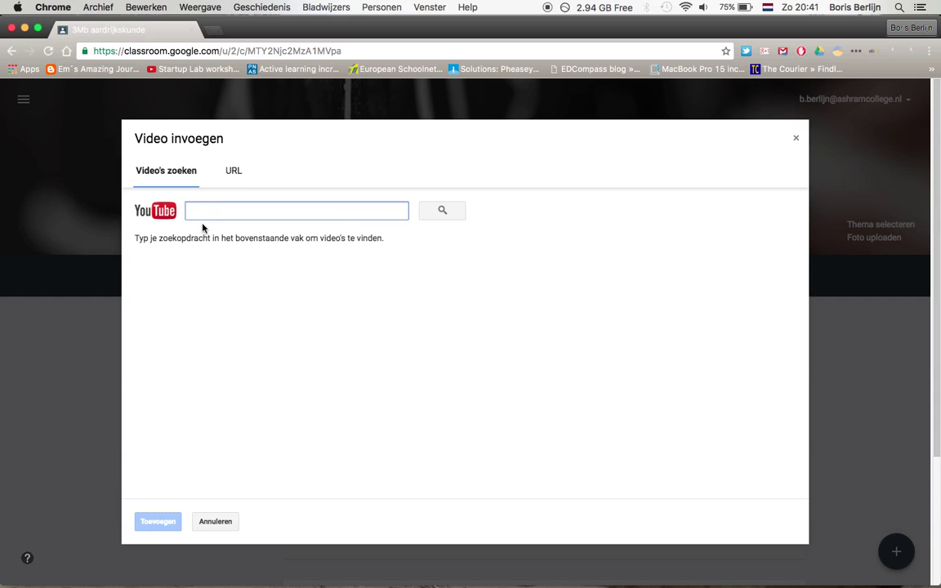
text(koe)
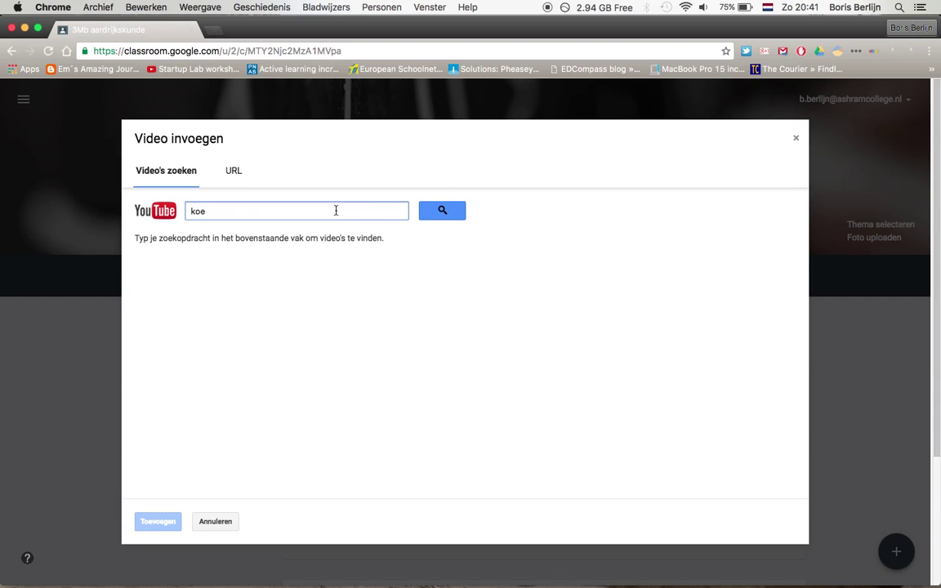
click(441, 212)
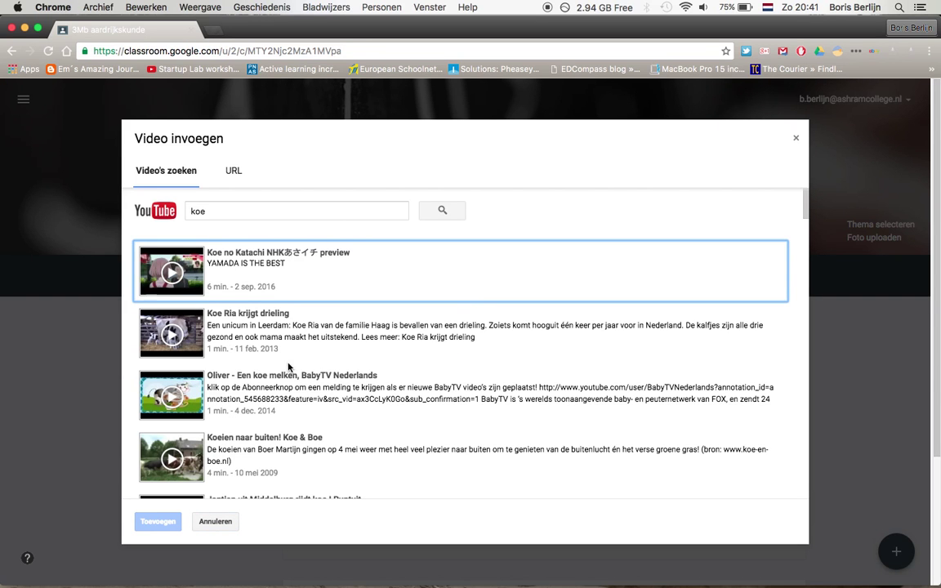
click(172, 337)
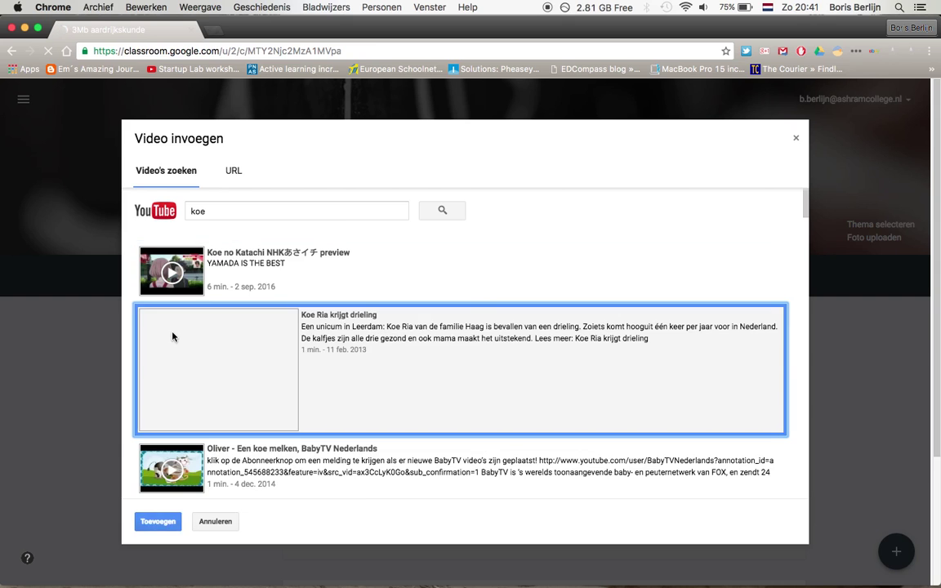
click(158, 521)
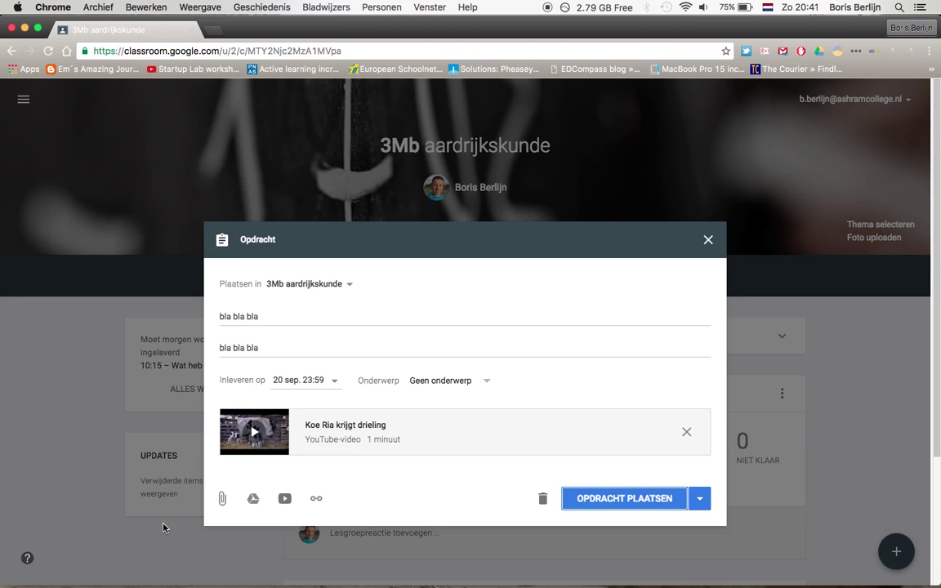
click(596, 500)
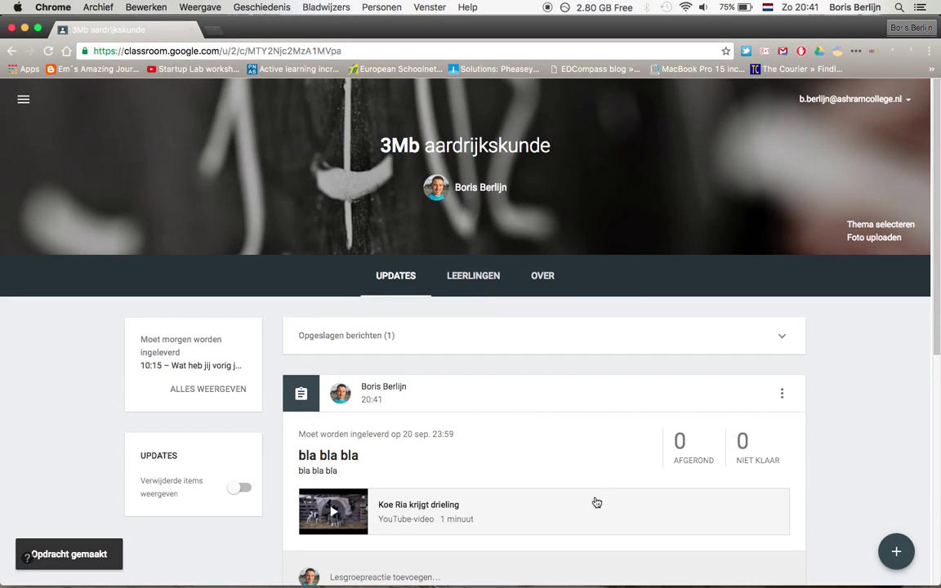
View the option for inviting another teacher in the class's Over section and close it without inviting anyone.
scroll(842, 412, down, 3)
scroll(841, 414, down, 5)
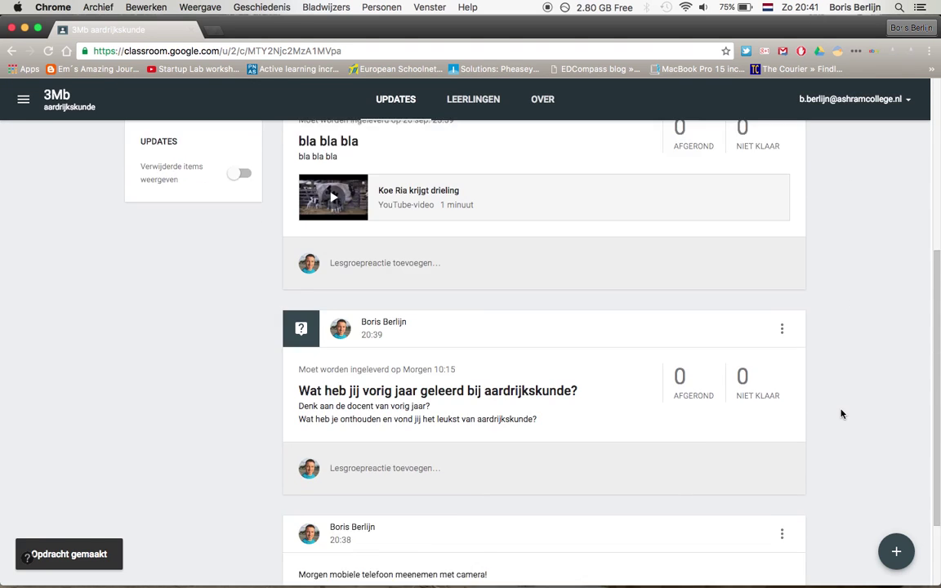
scroll(841, 414, up, 10)
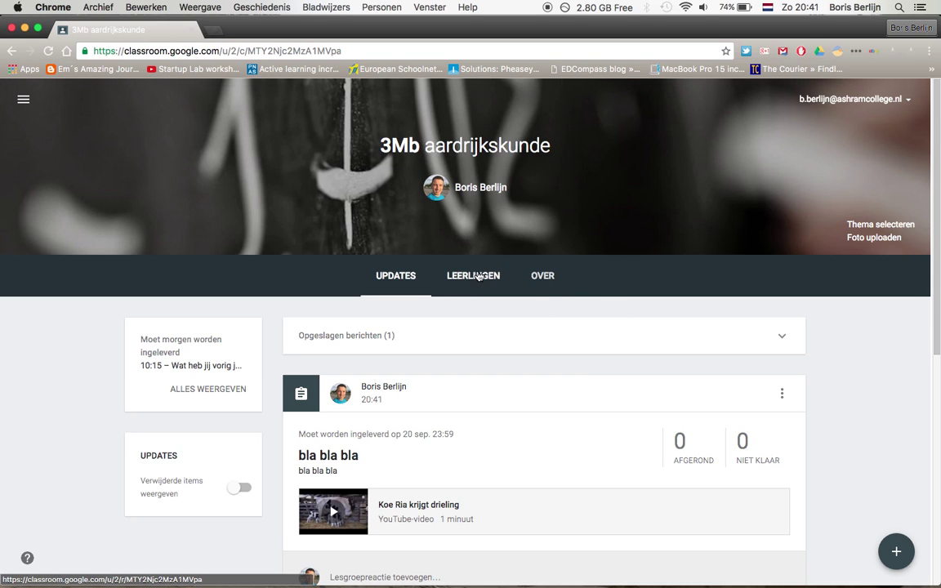
click(541, 275)
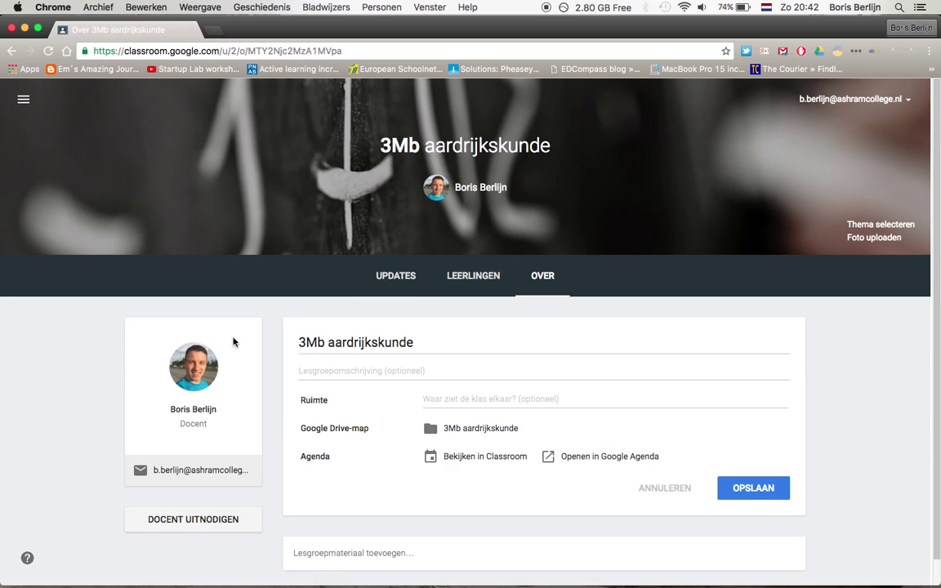
scroll(232, 342, down, 1)
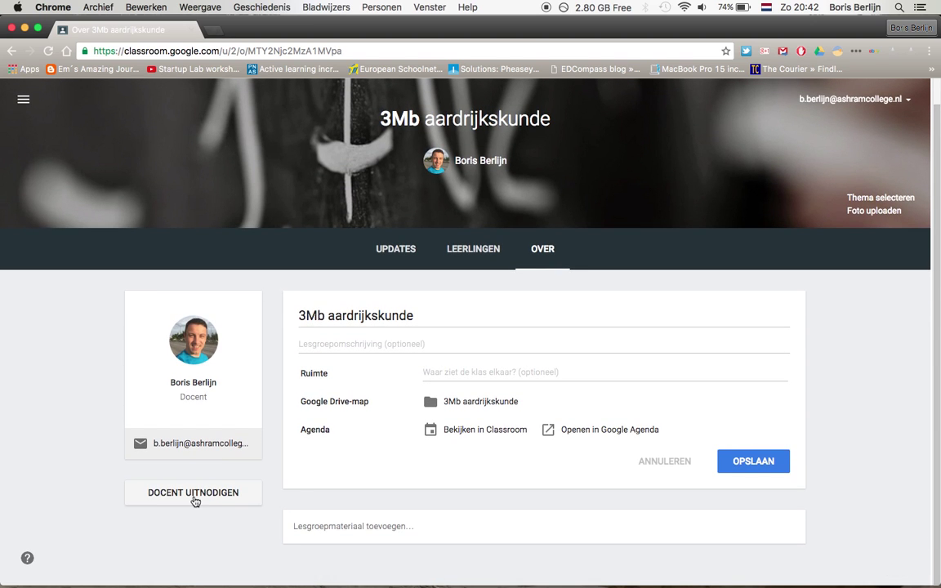
click(195, 494)
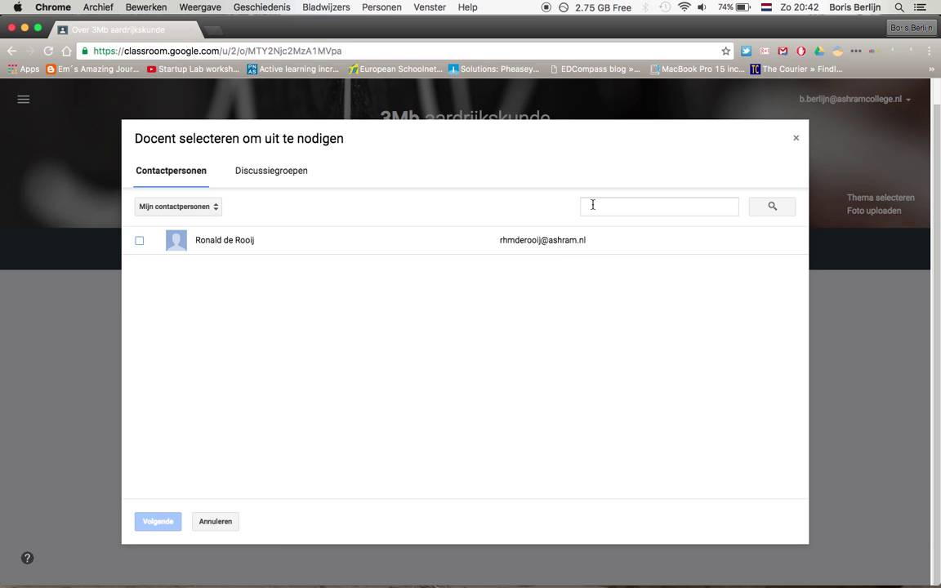
click(219, 519)
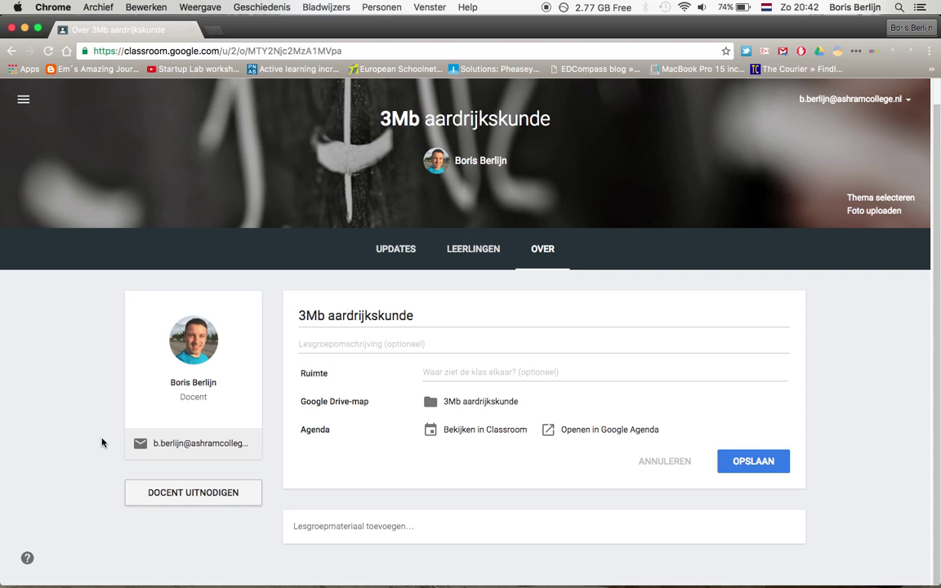
Reuse the "Wie ben jij?" assignment from the 2H1 mondo (wereldburgerschap) class as a new post in the 3Mb updates.
click(400, 254)
mouse_move(896, 549)
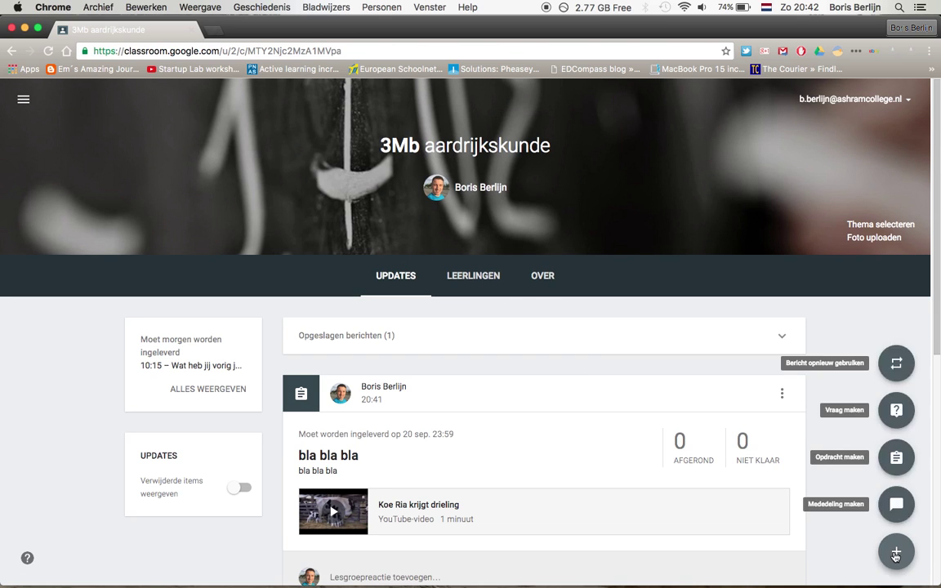
click(896, 362)
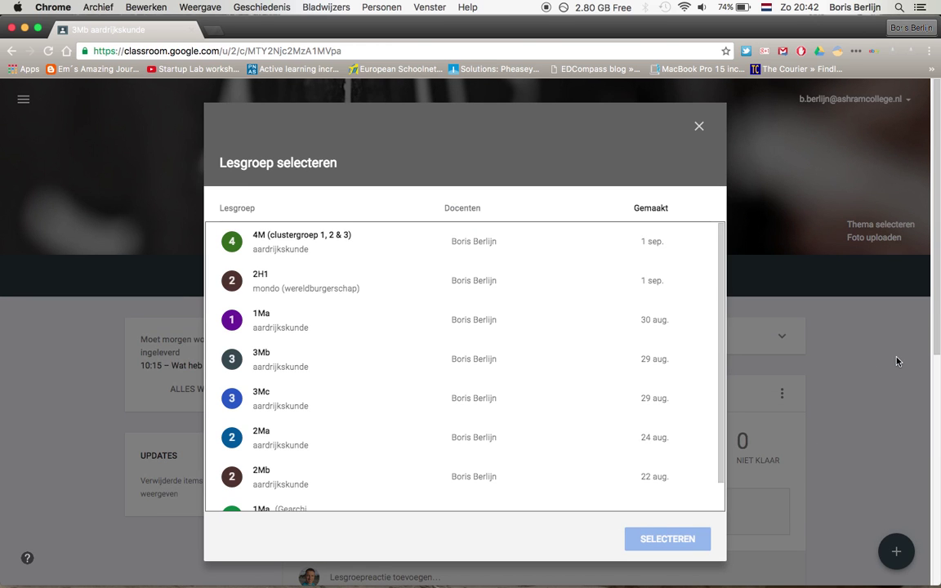
scroll(357, 267, down, 1)
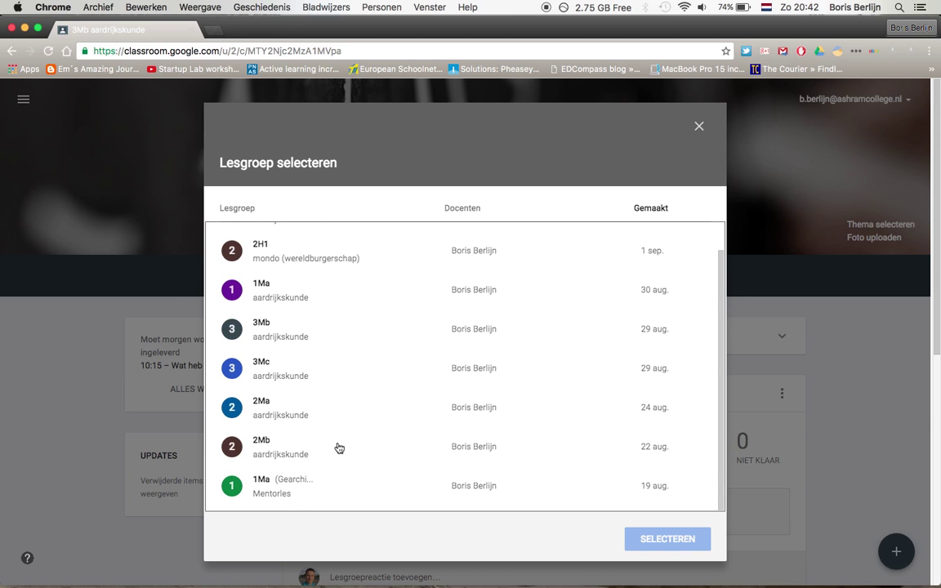
scroll(339, 449, up, 1)
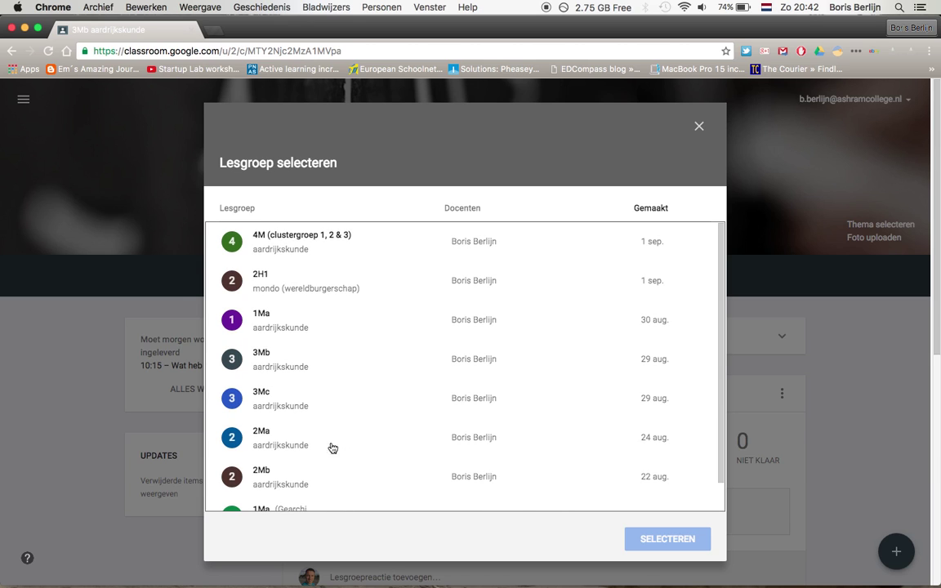
click(235, 281)
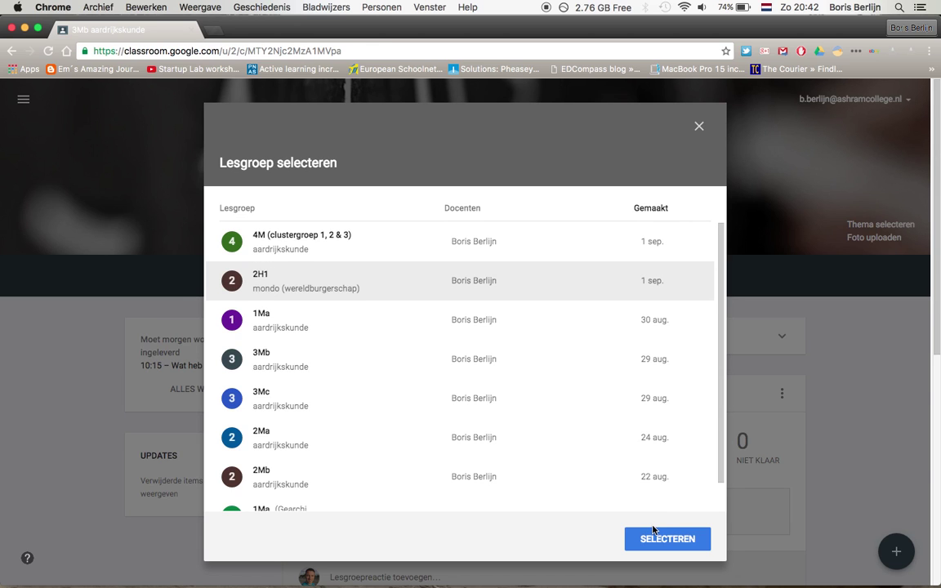
click(657, 540)
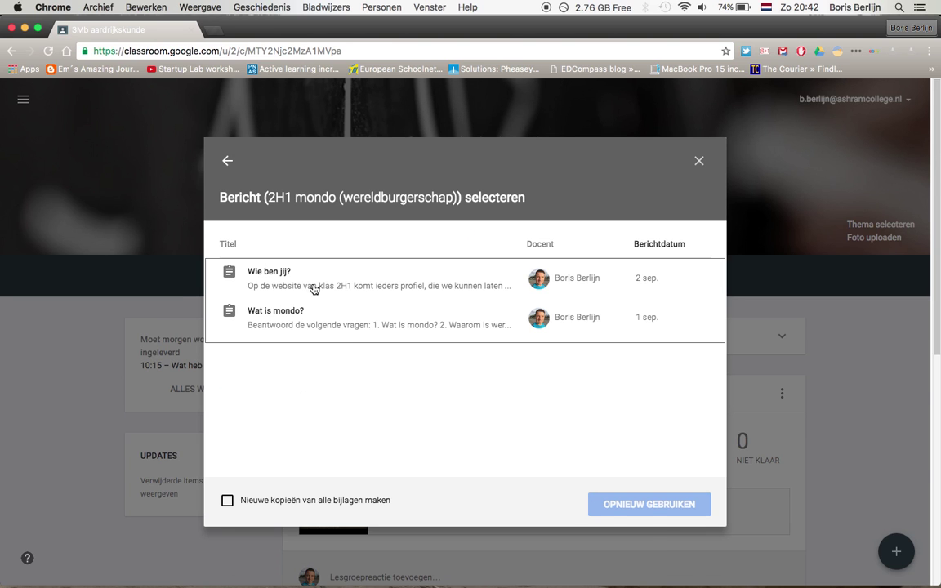
click(294, 277)
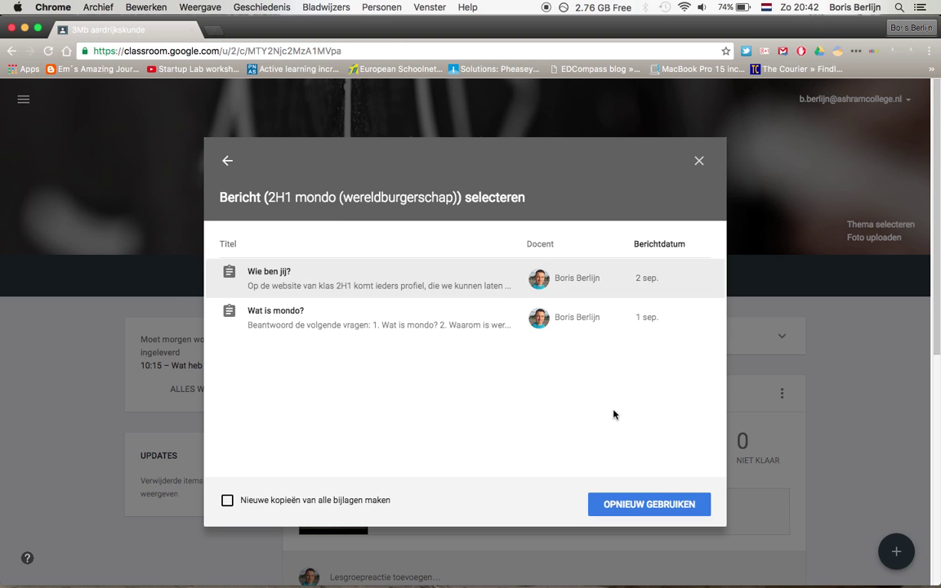
click(643, 505)
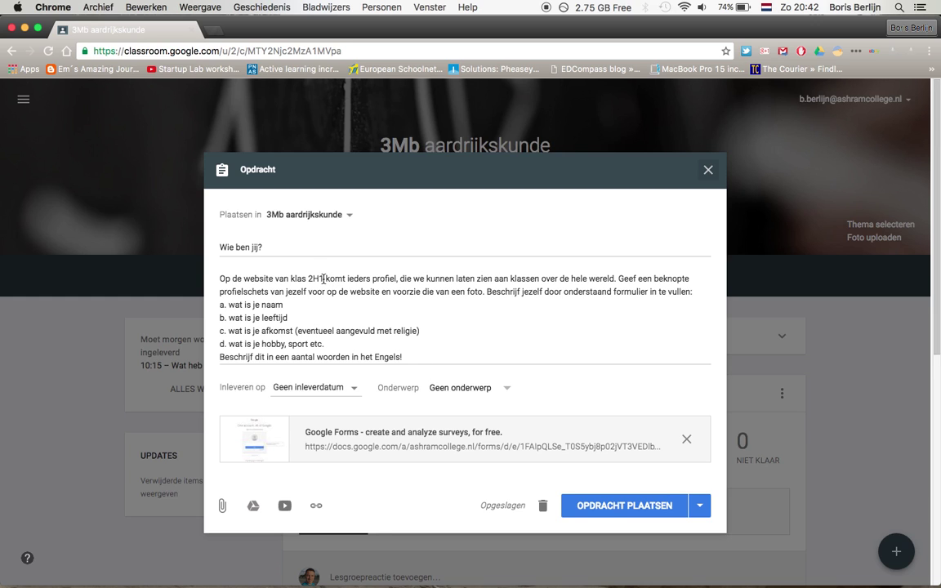
Post the reused "Wie ben jij?" assignment to 3Mb aardrijkskunde without a due date and view it in the class updates.
click(324, 278)
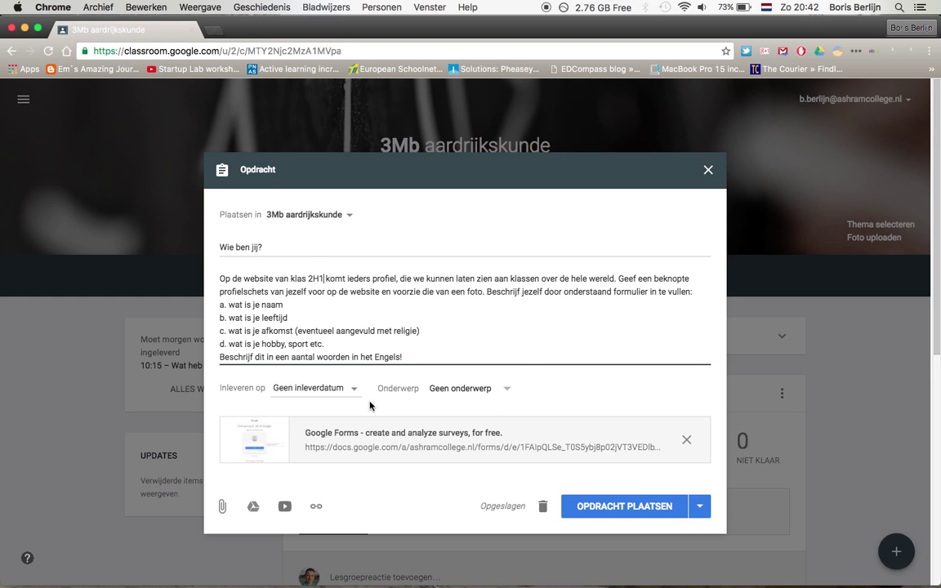
click(309, 388)
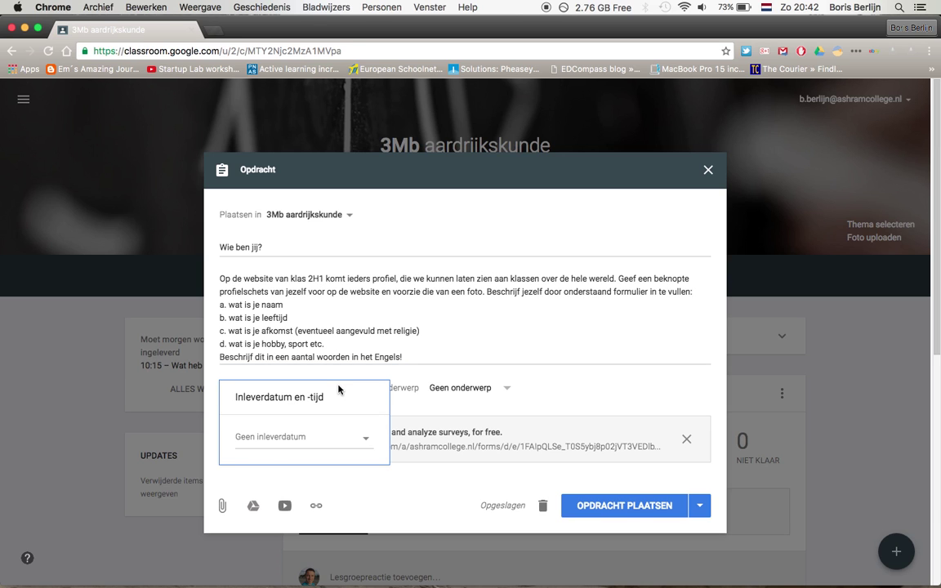
click(575, 388)
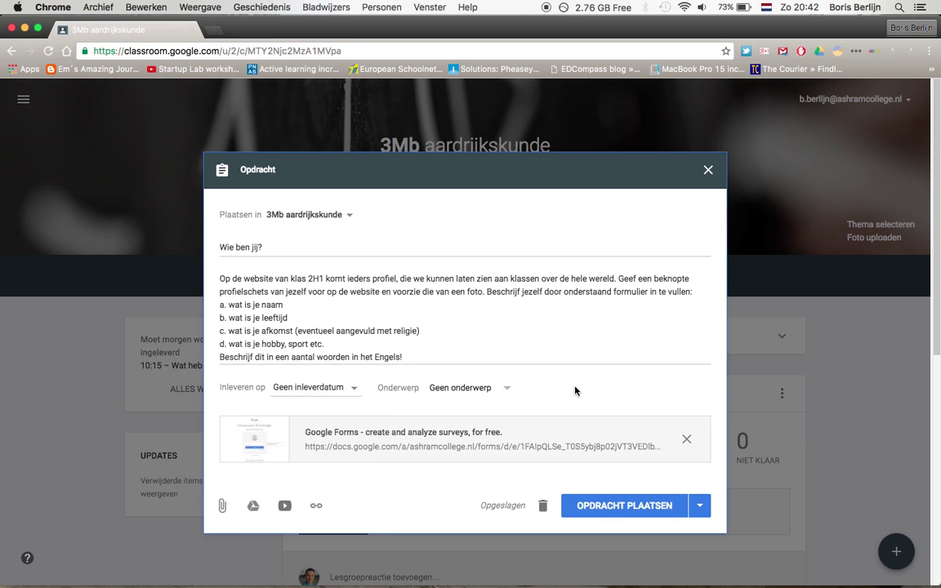
click(651, 510)
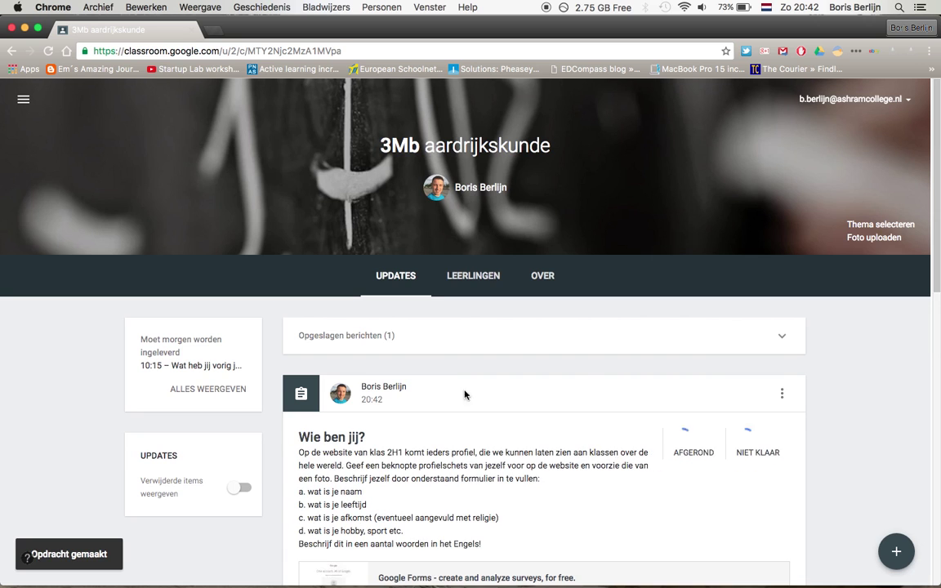
scroll(541, 392, down, 5)
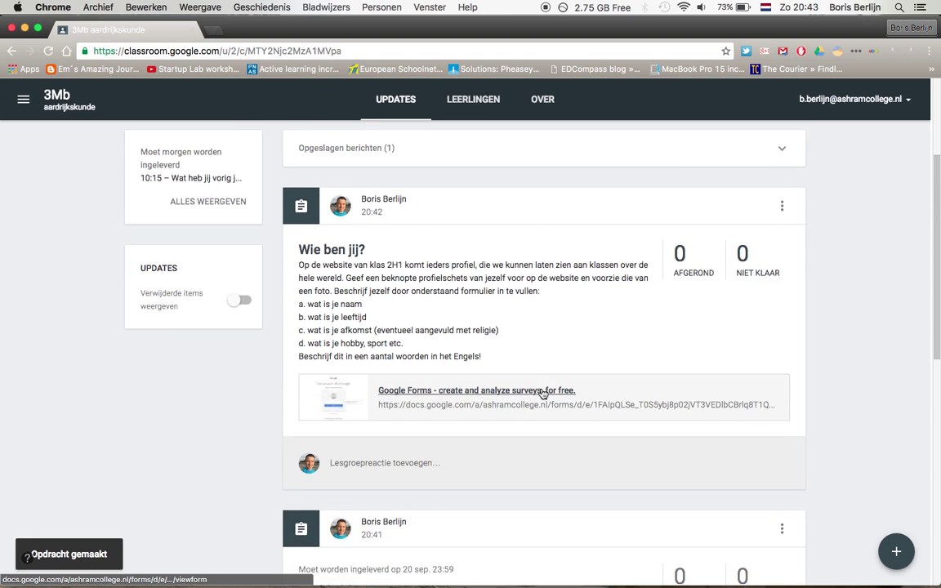
scroll(543, 394, down, 1)
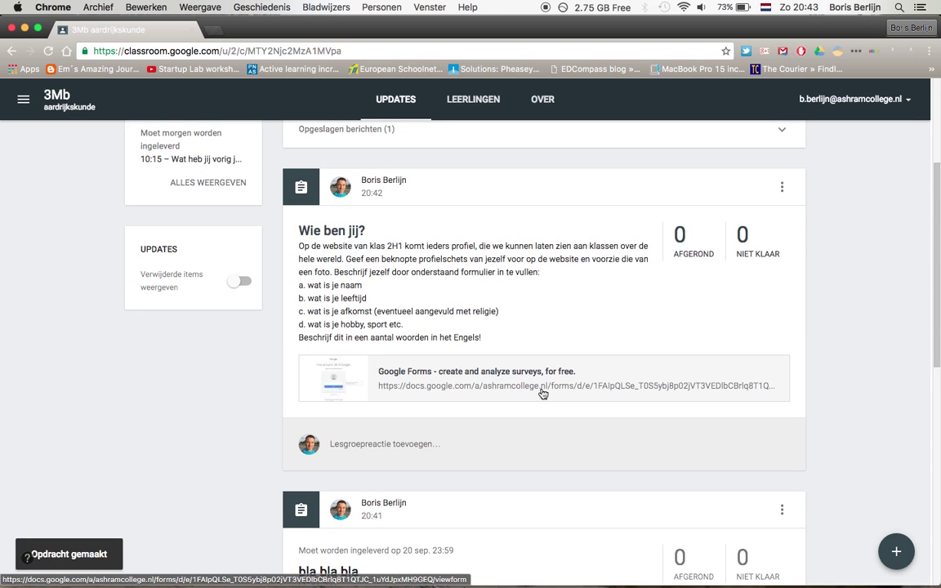